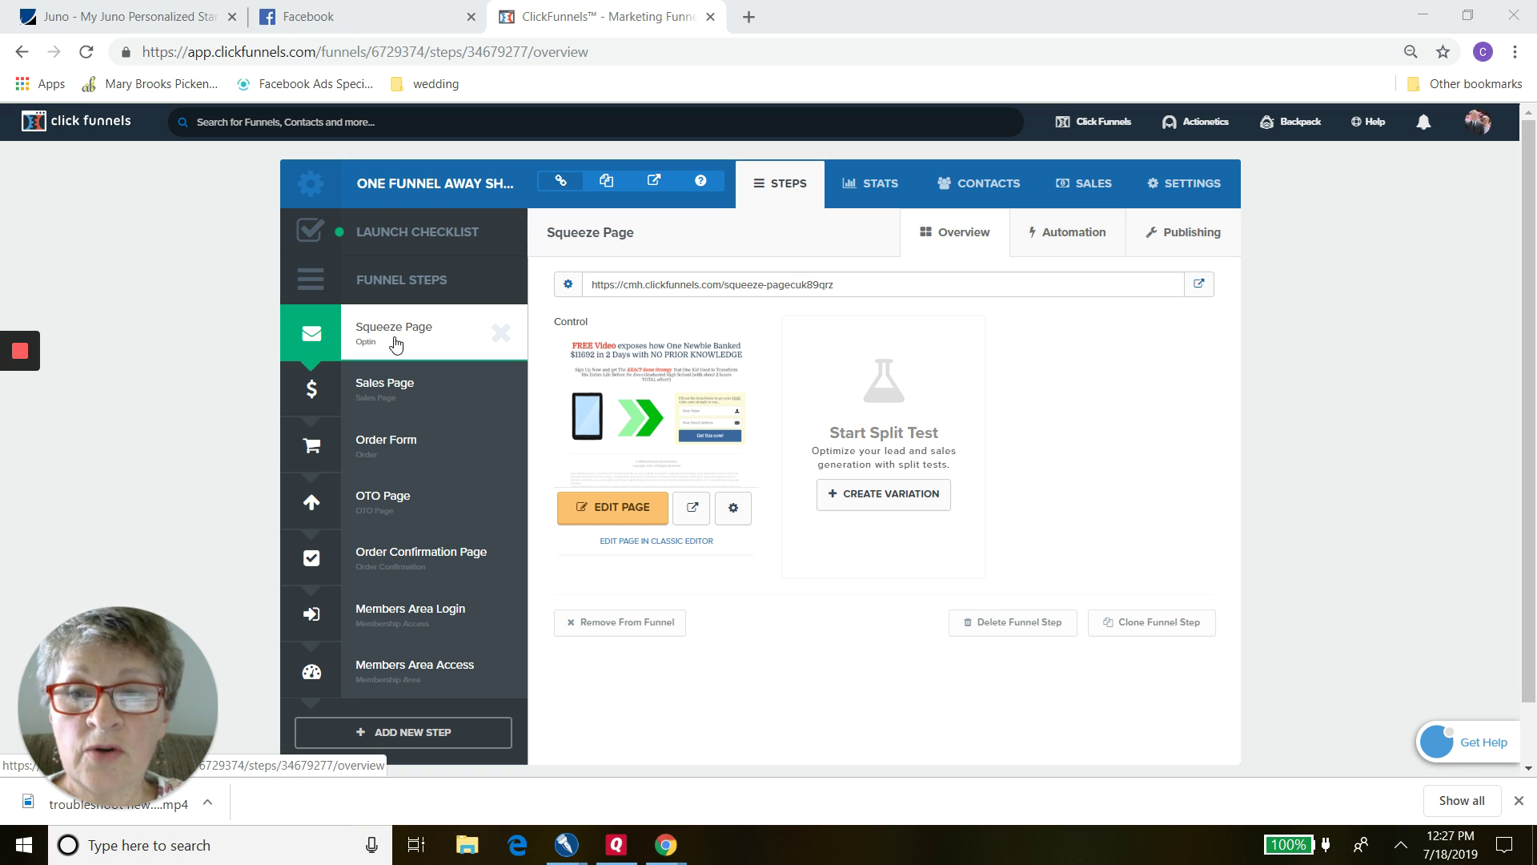
Step: Delete the existing unnamed product from the order form's products and confirm the deletion
left_click(396, 343)
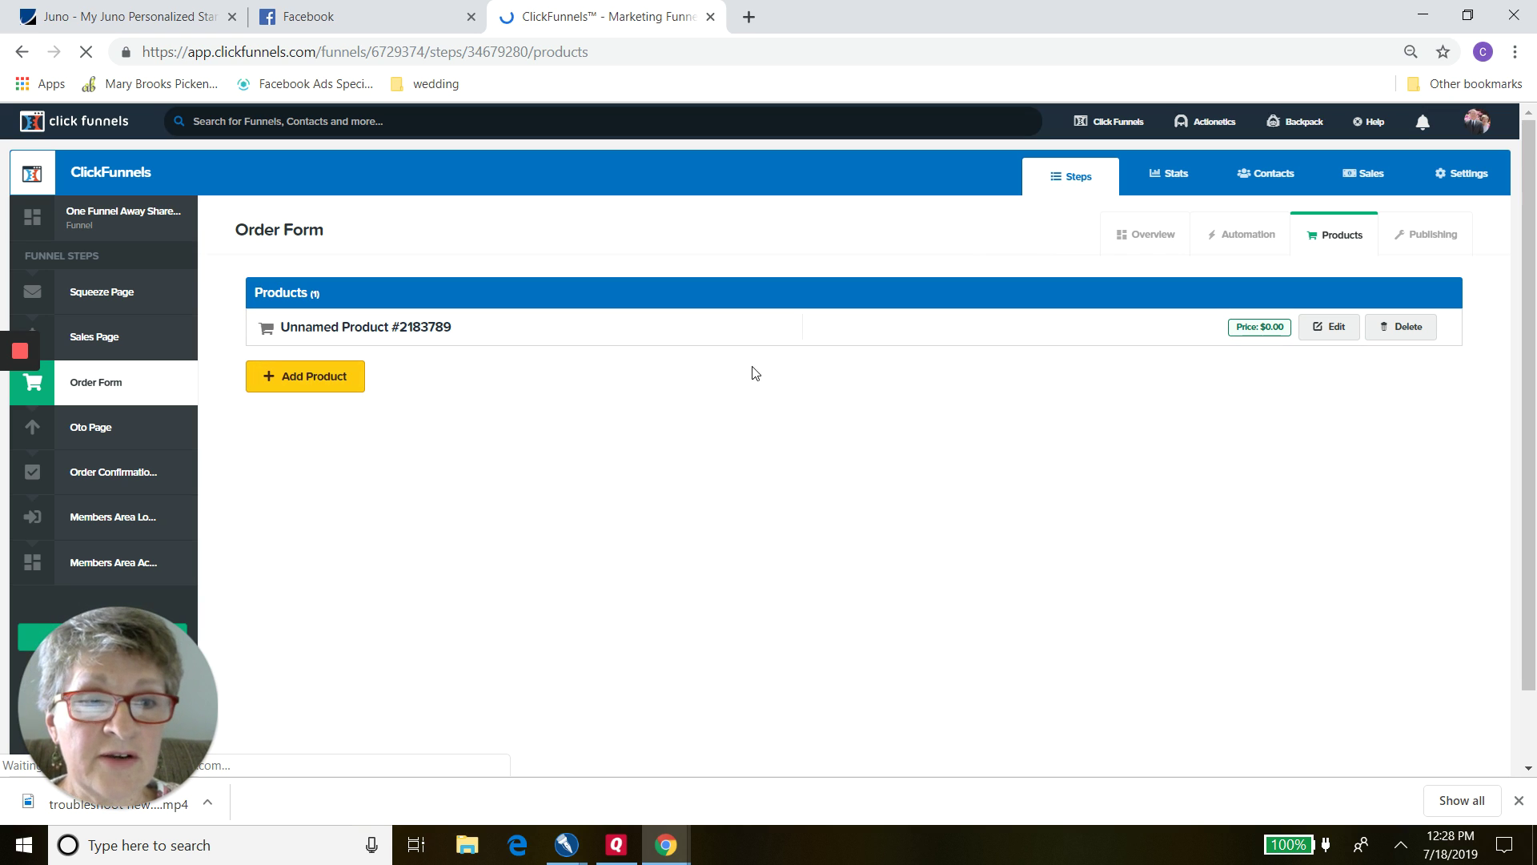
left_click(1422, 335)
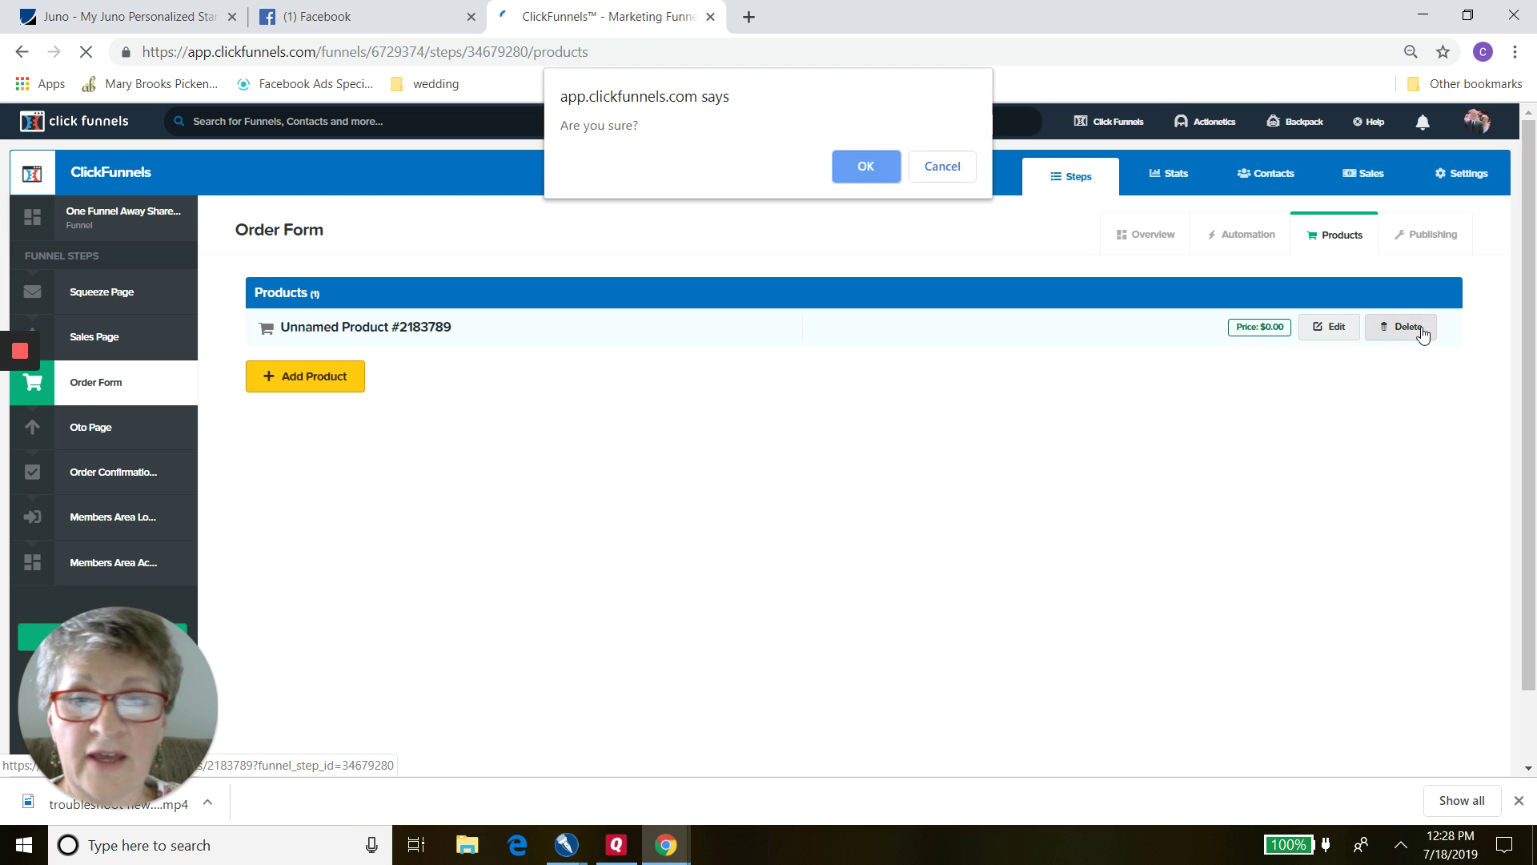
left_click(863, 166)
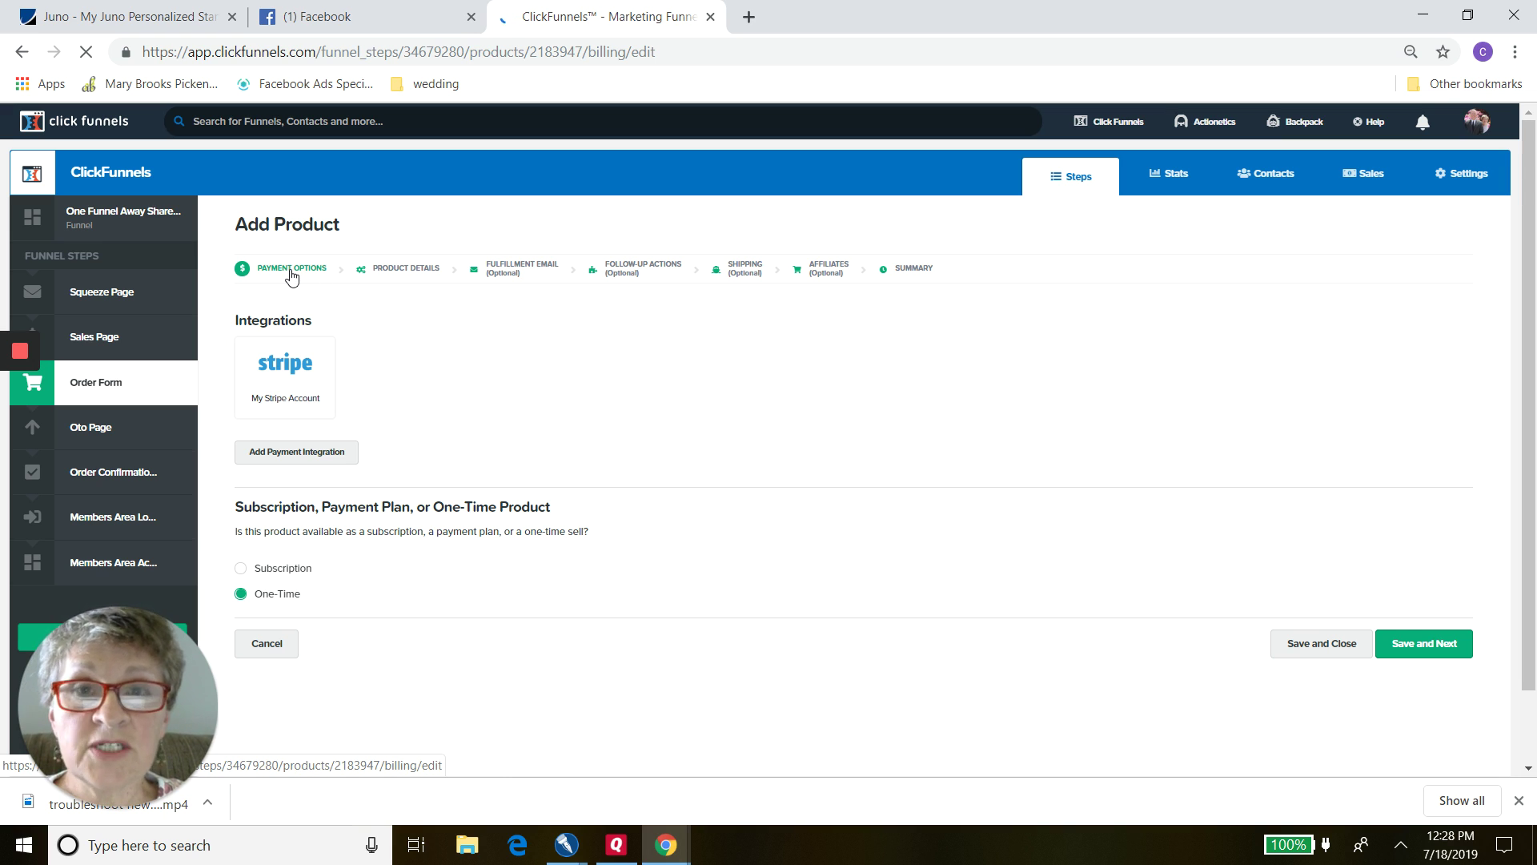
Step: Select My Stripe Account as the one-time product's payment integration and save to continue to the product details
left_click(290, 386)
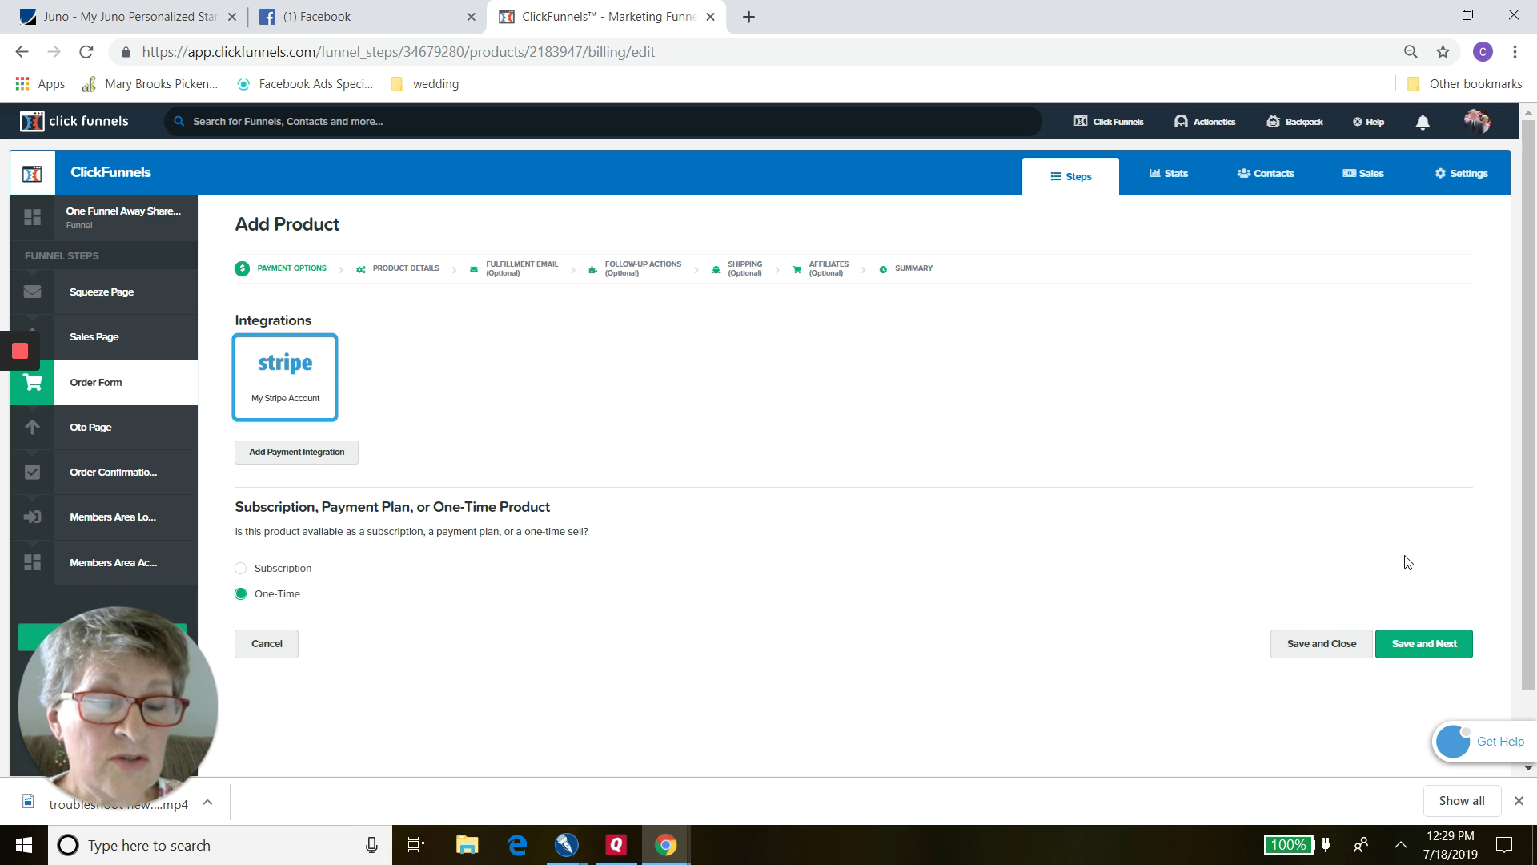
left_click(1422, 647)
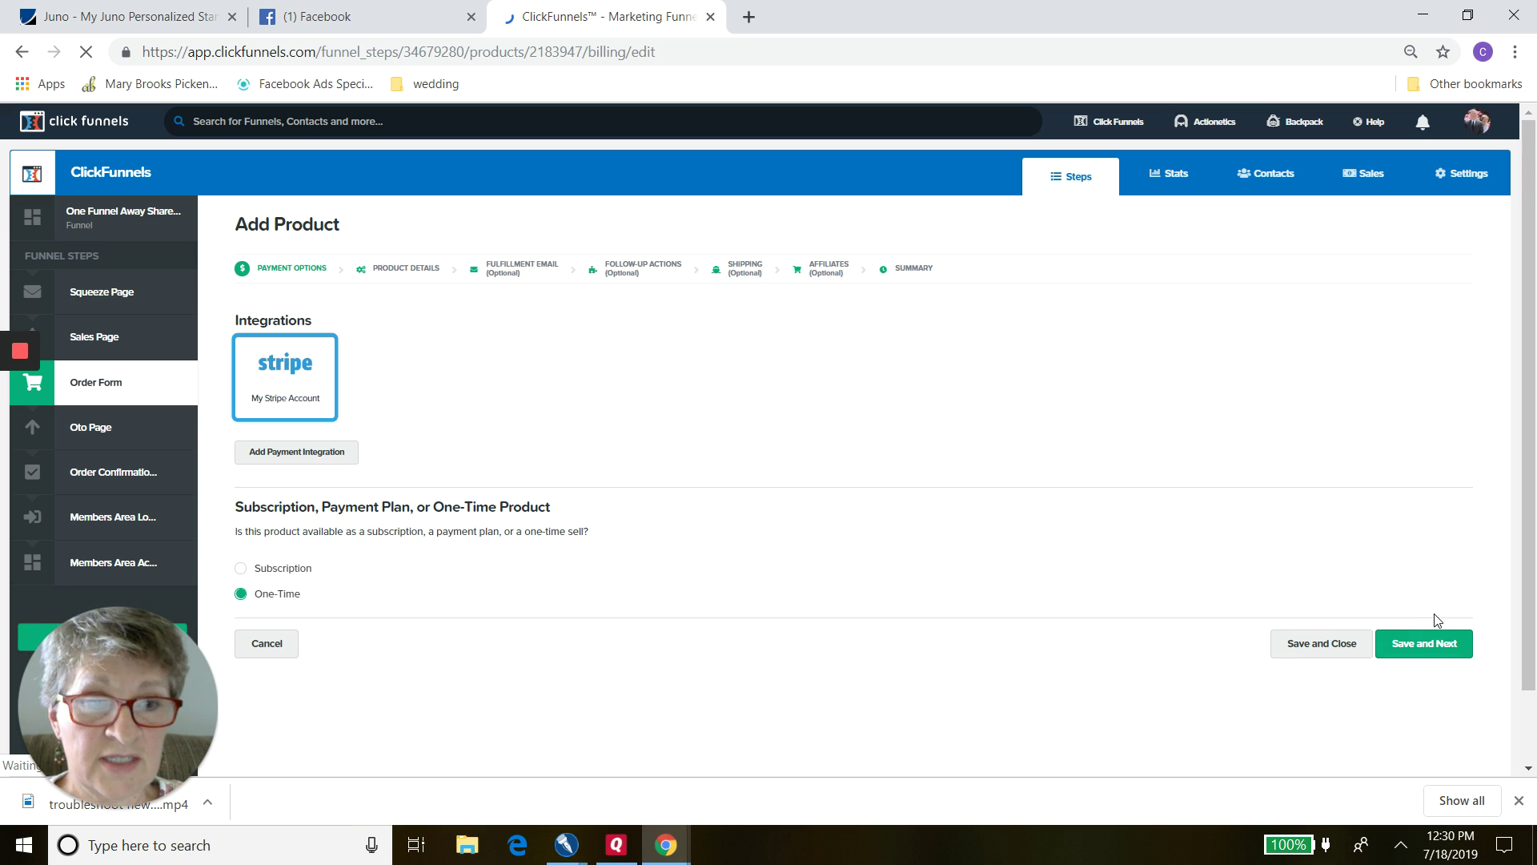
right_click(1431, 651)
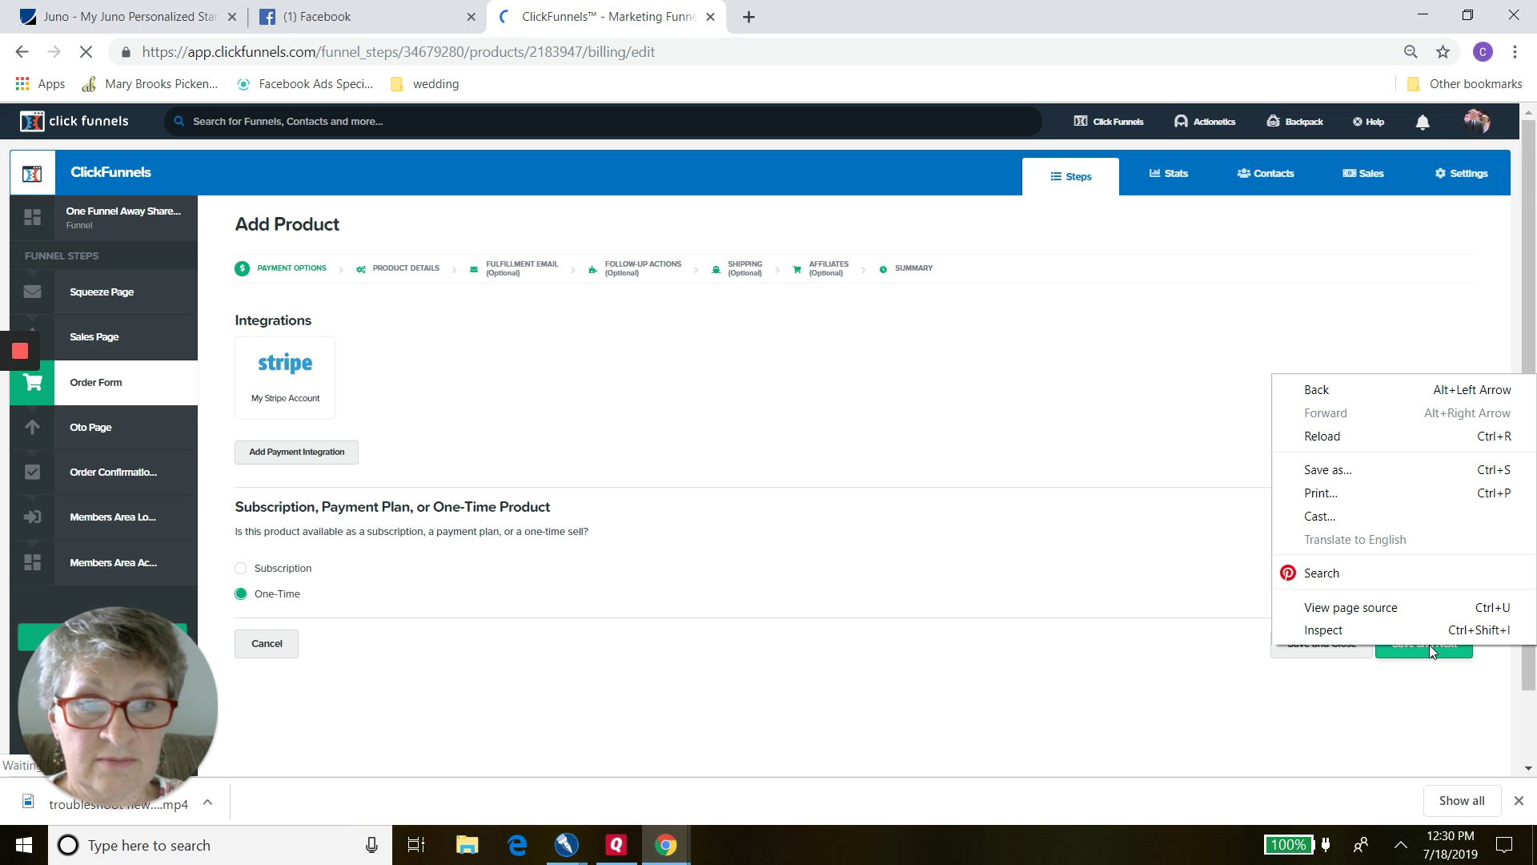
left_click(1207, 696)
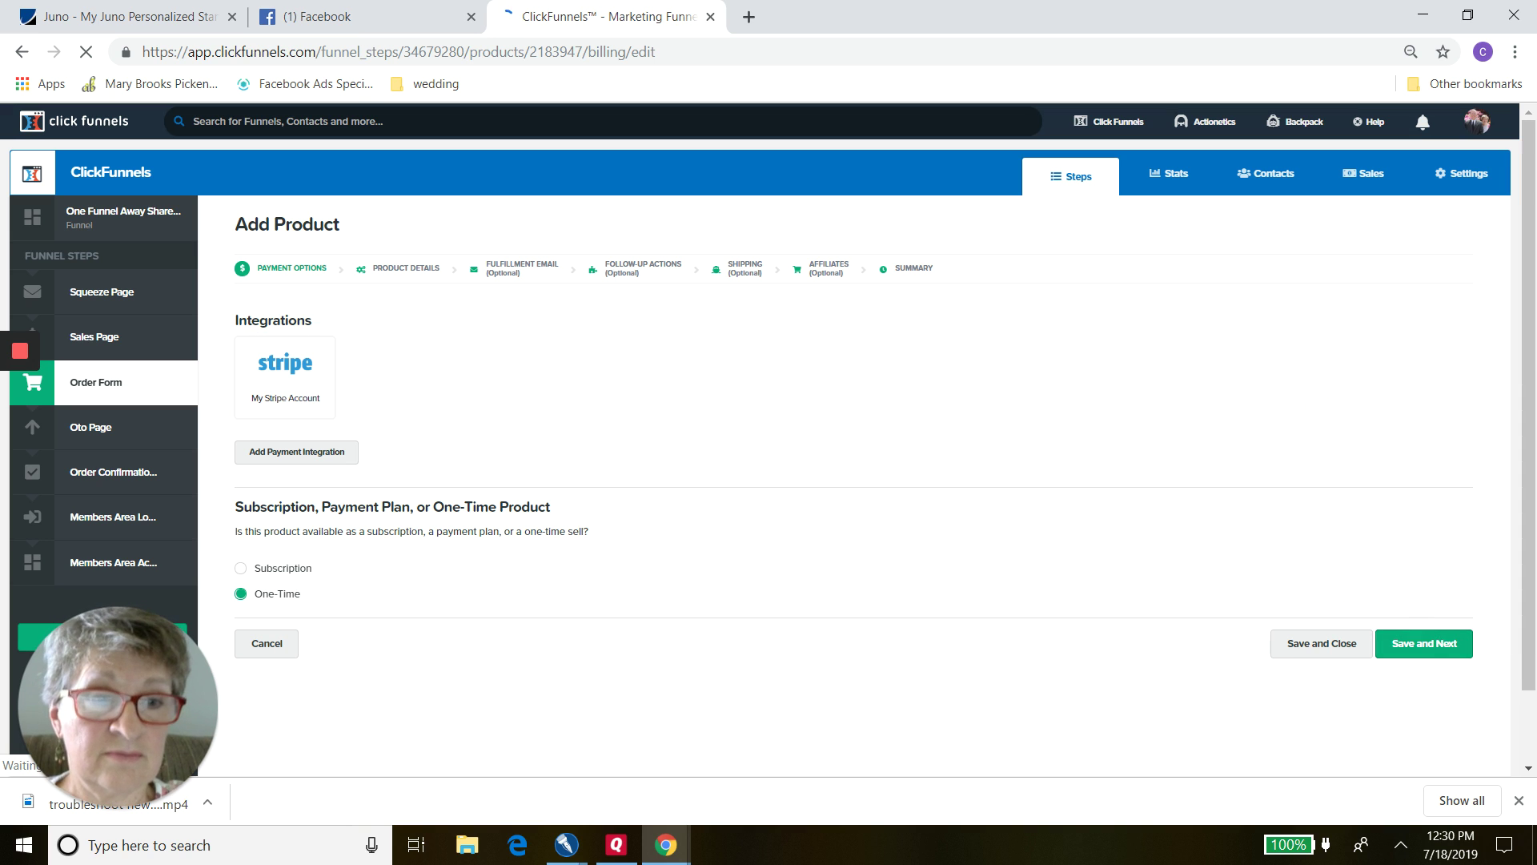
left_click(1424, 643)
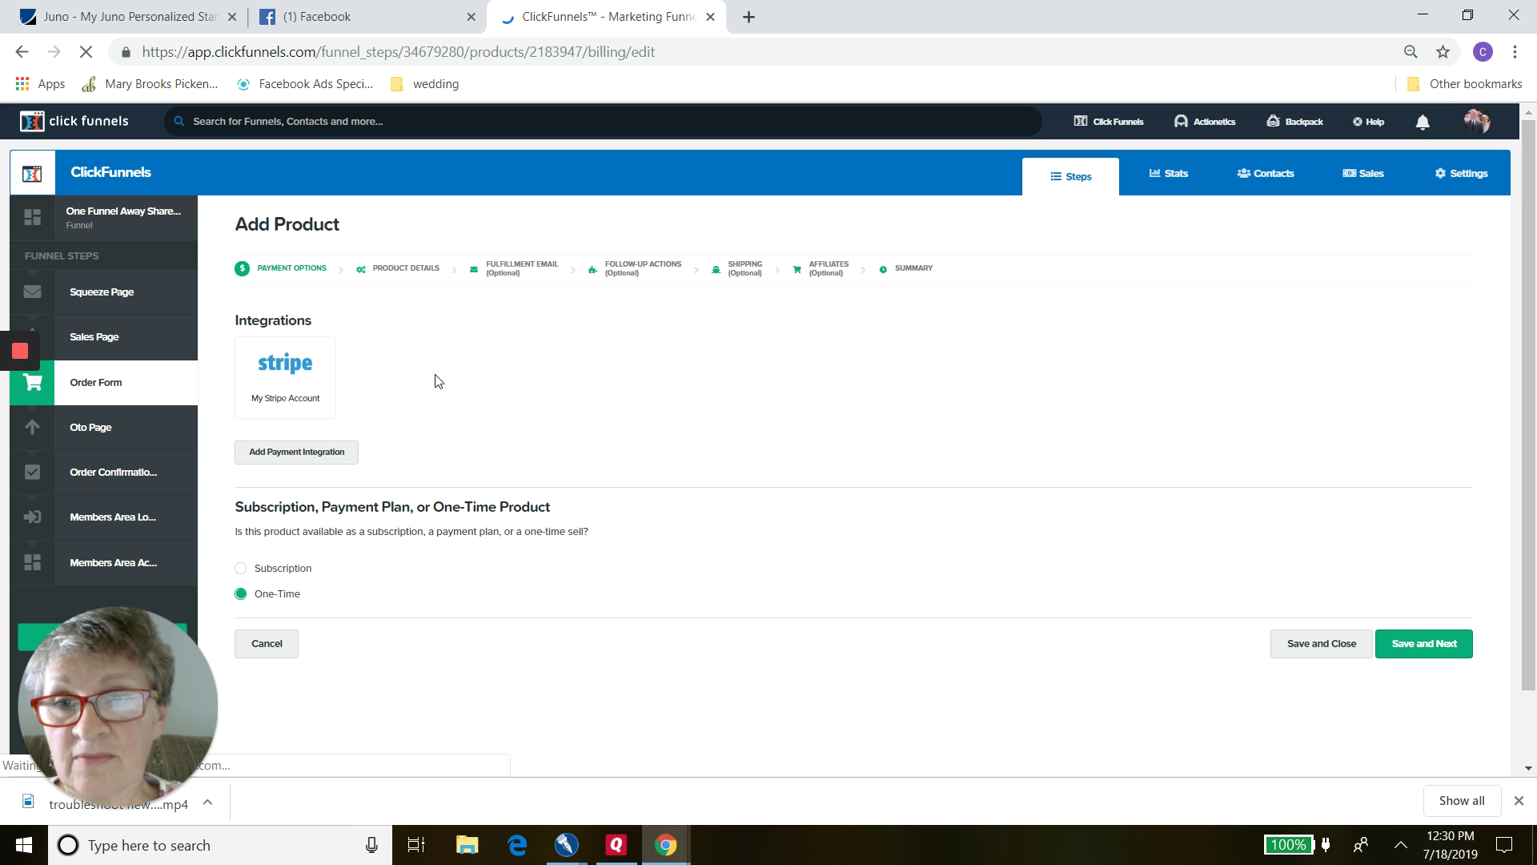
left_click(316, 384)
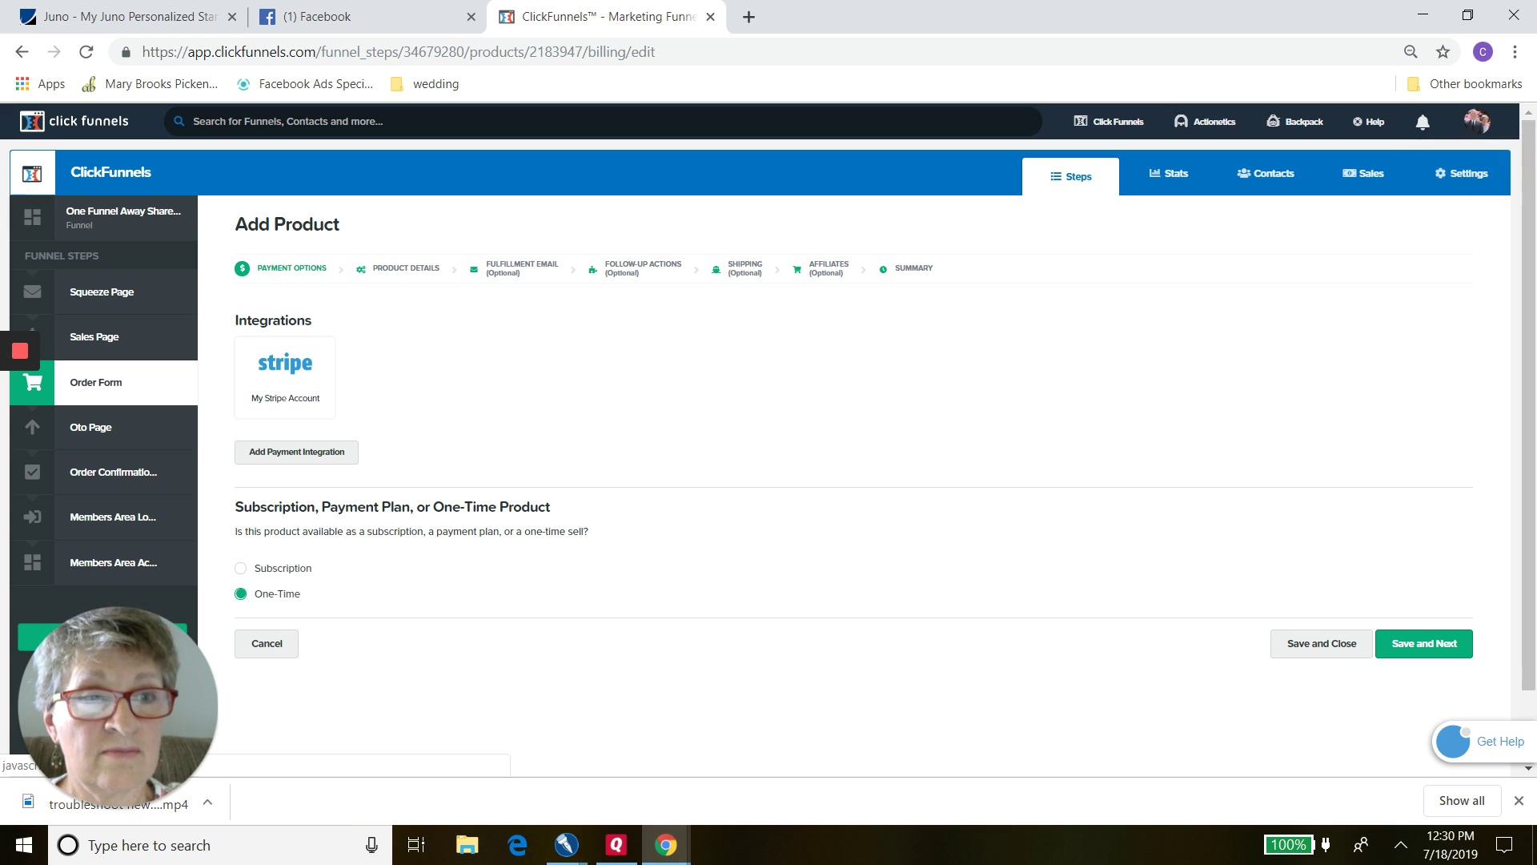
left_click(290, 383)
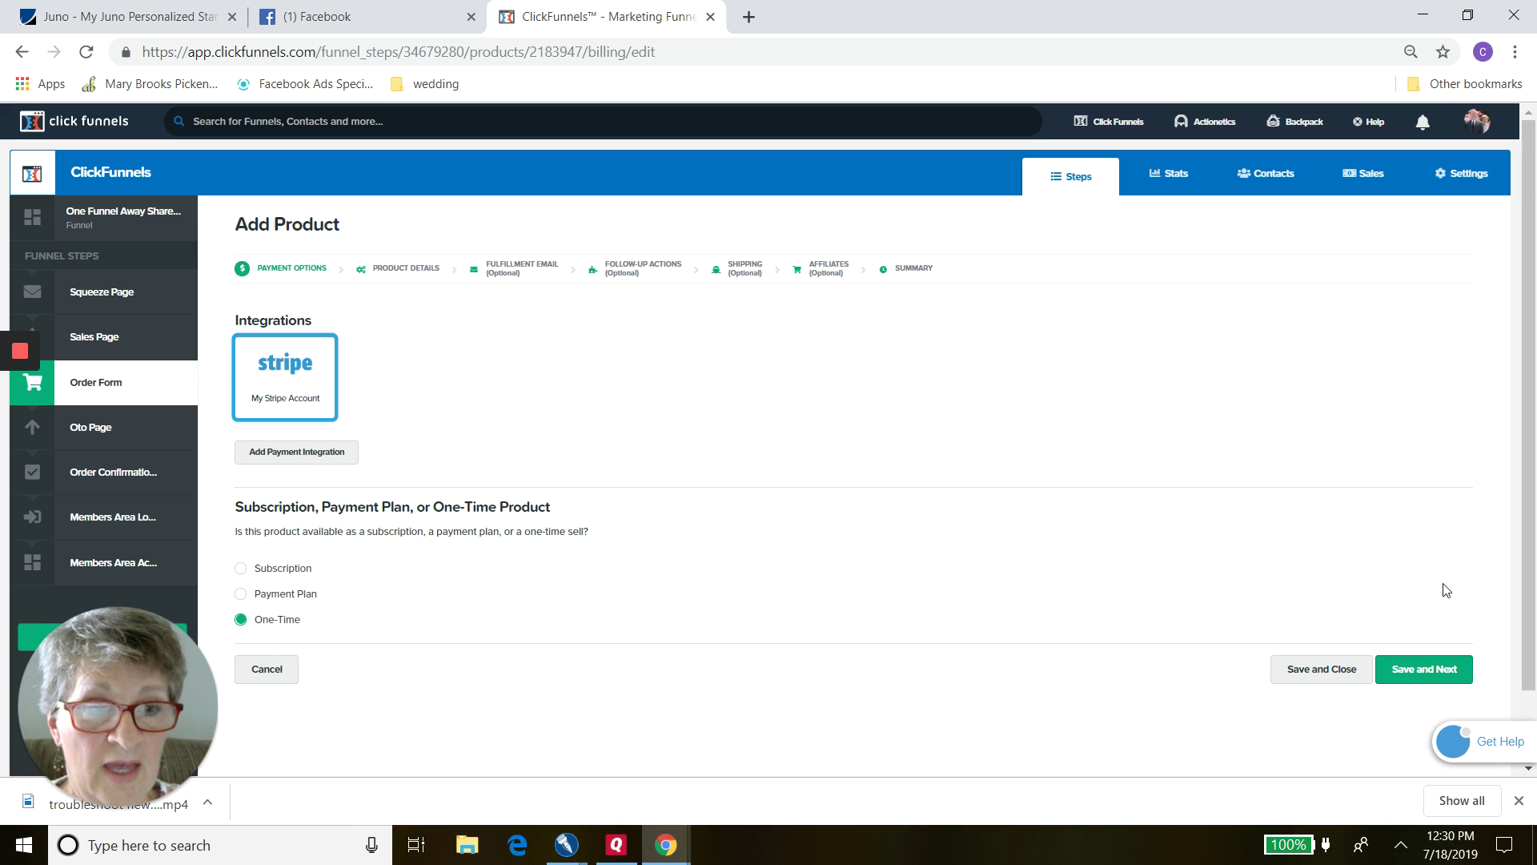
left_click(1435, 679)
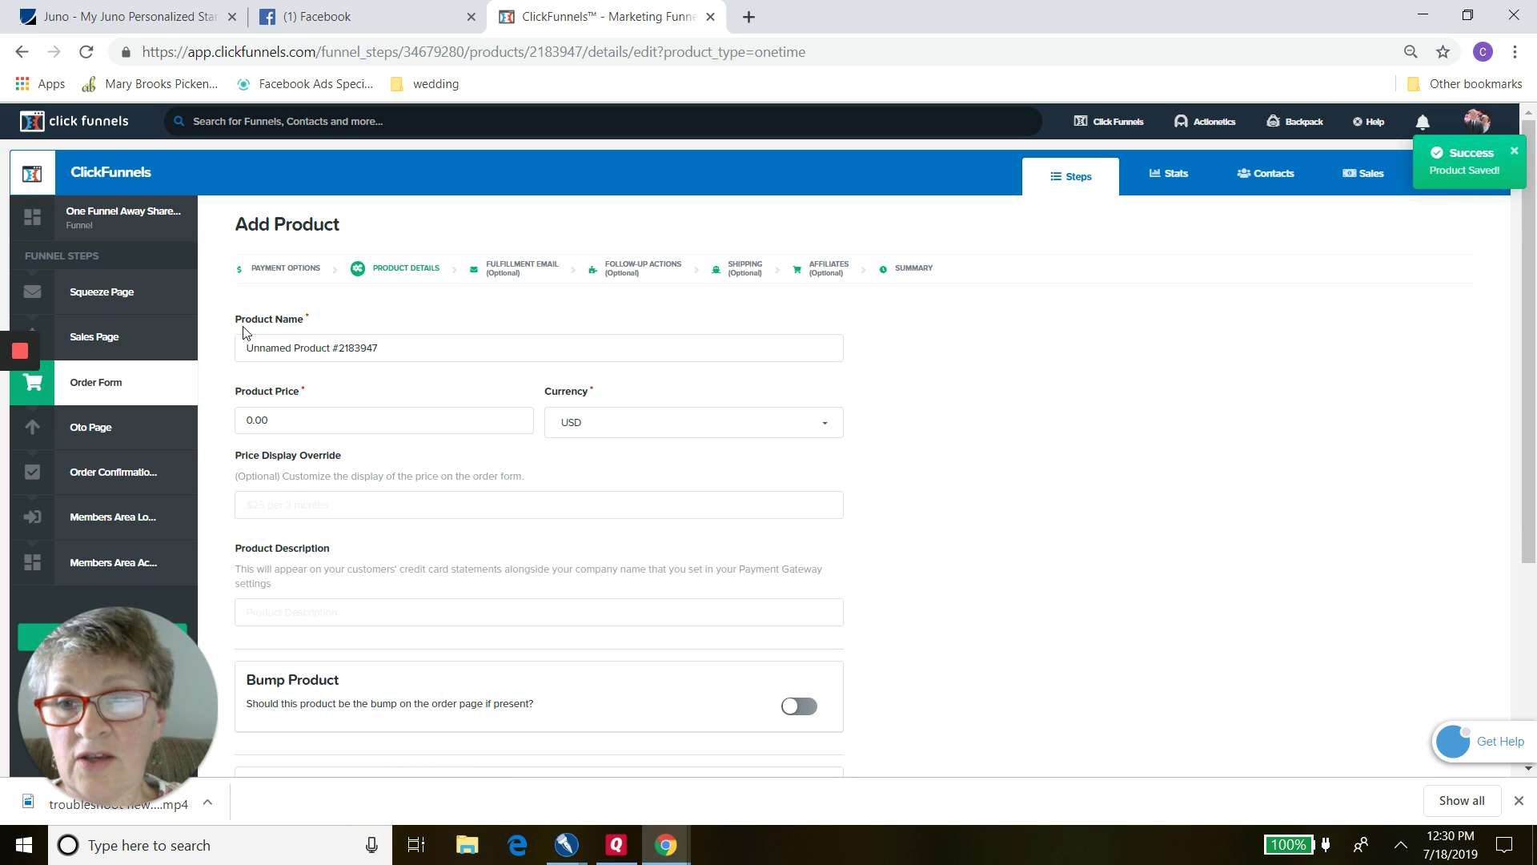
Step: Replace the default product name with "My Product"
left_click(387, 353)
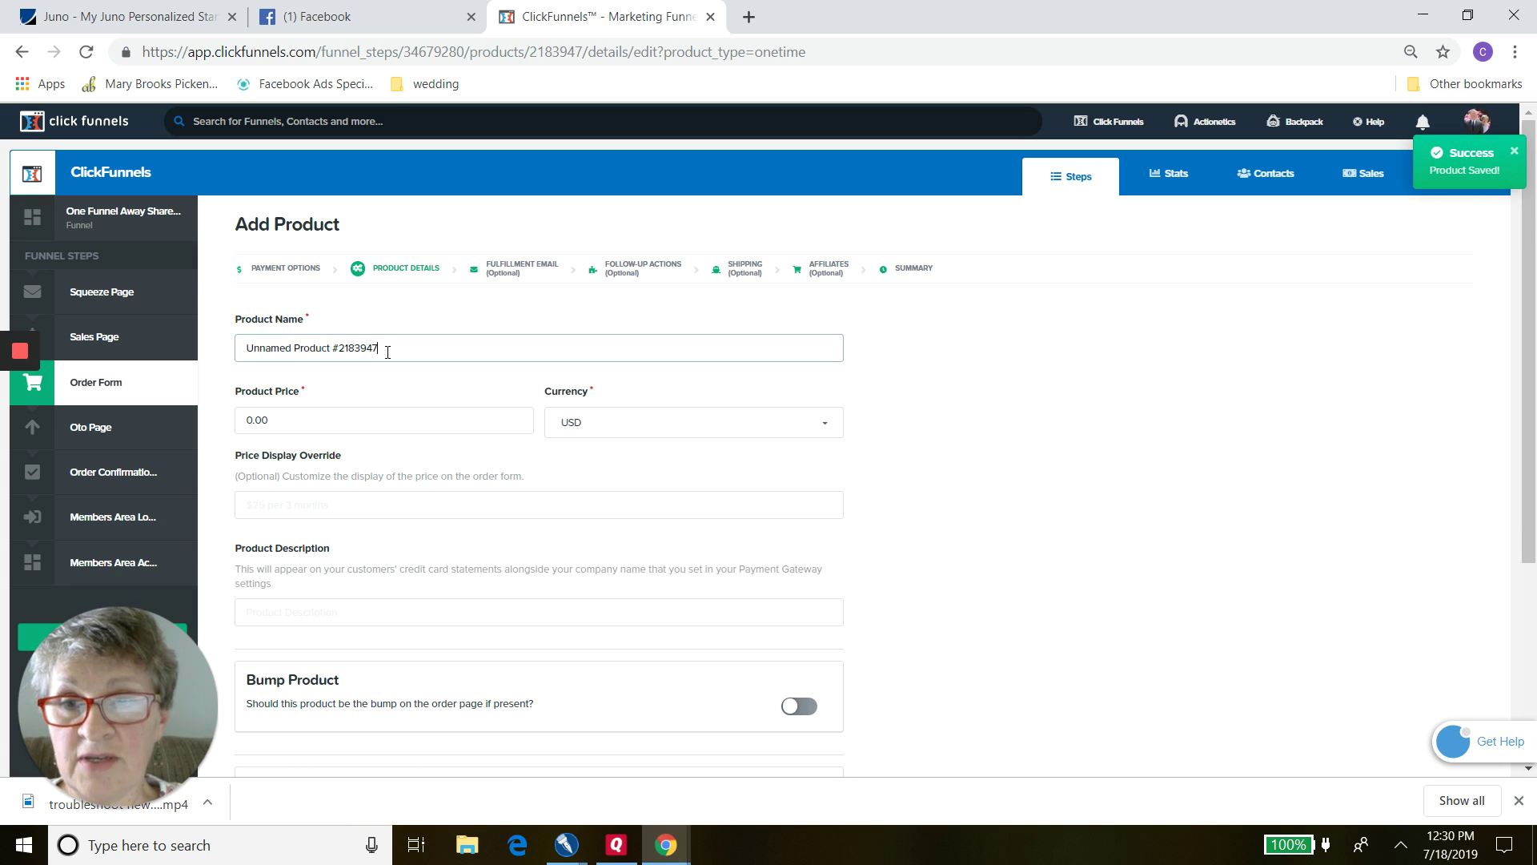
key("BackSpace")
key("BackSpace")
key("BackSpace")
key("BackSpace")
key("BackSpace")
key("BackSpace")
key("BackSpace")
key("BackSpace")
key("BackSpace")
key("BackSpace")
key("BackSpace")
key("BackSpace")
key("BackSpace")
key("BackSpace")
key("BackSpace")
key("BackSpace")
key("BackSpace")
key("BackSpace")
key("BackSpace")
key("BackSpace")
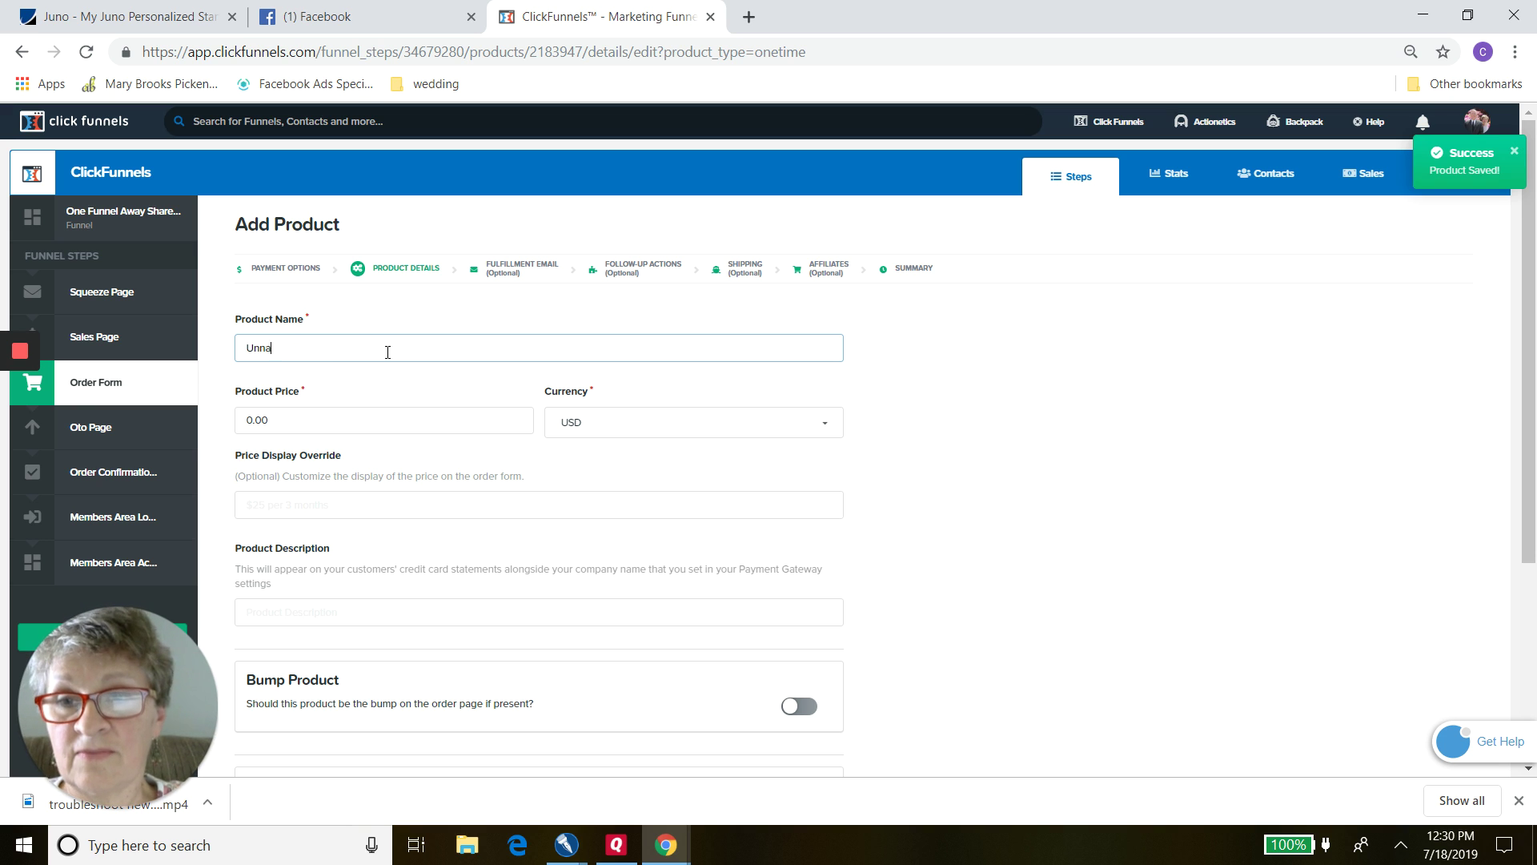
type("My Product")
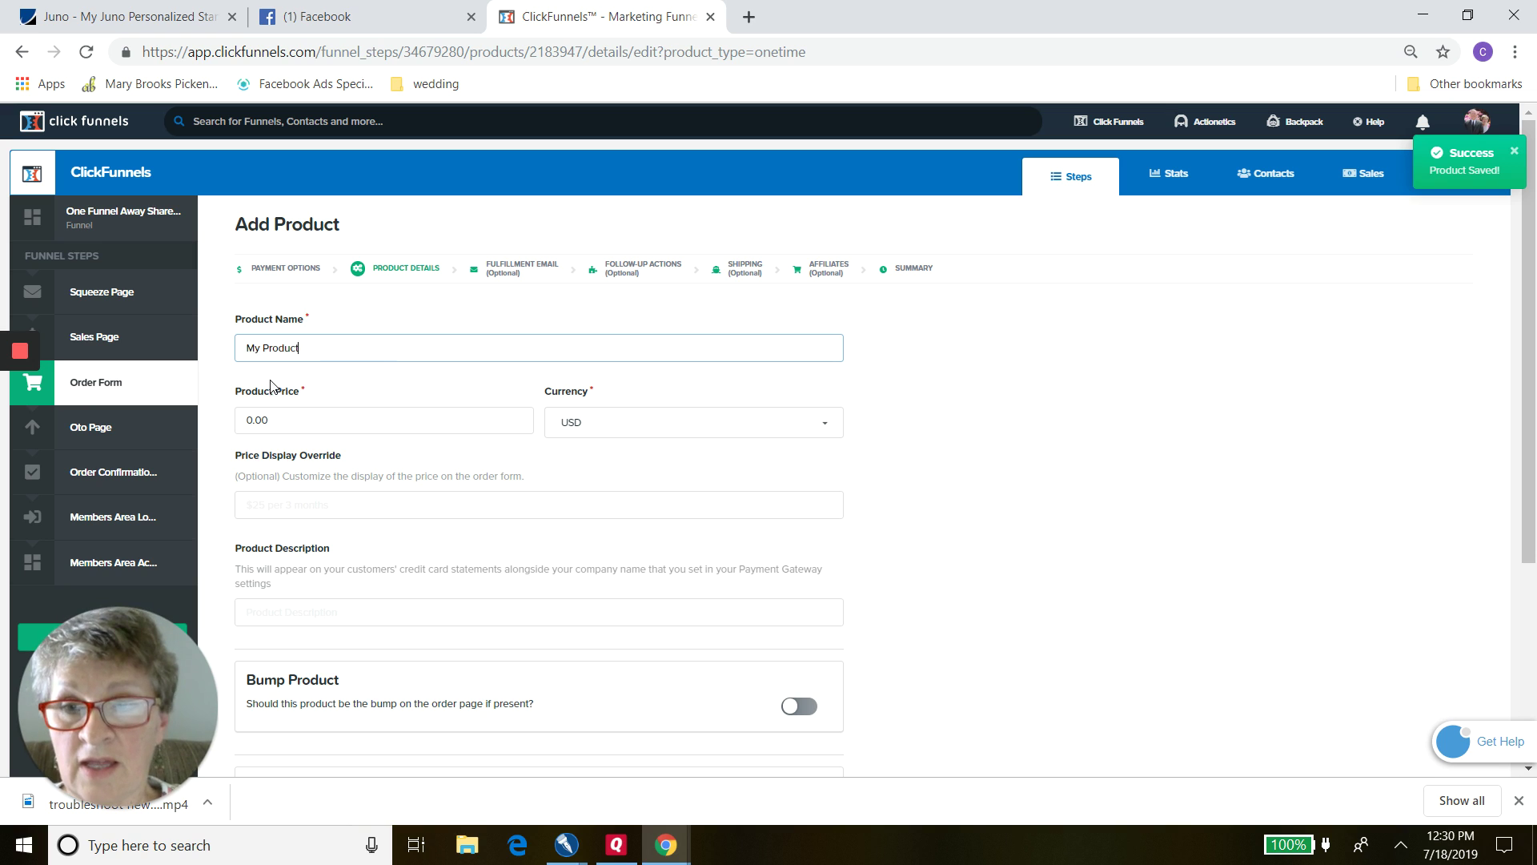
Step: Set the product price to 9.95 with USD as the currency
right_click(278, 420)
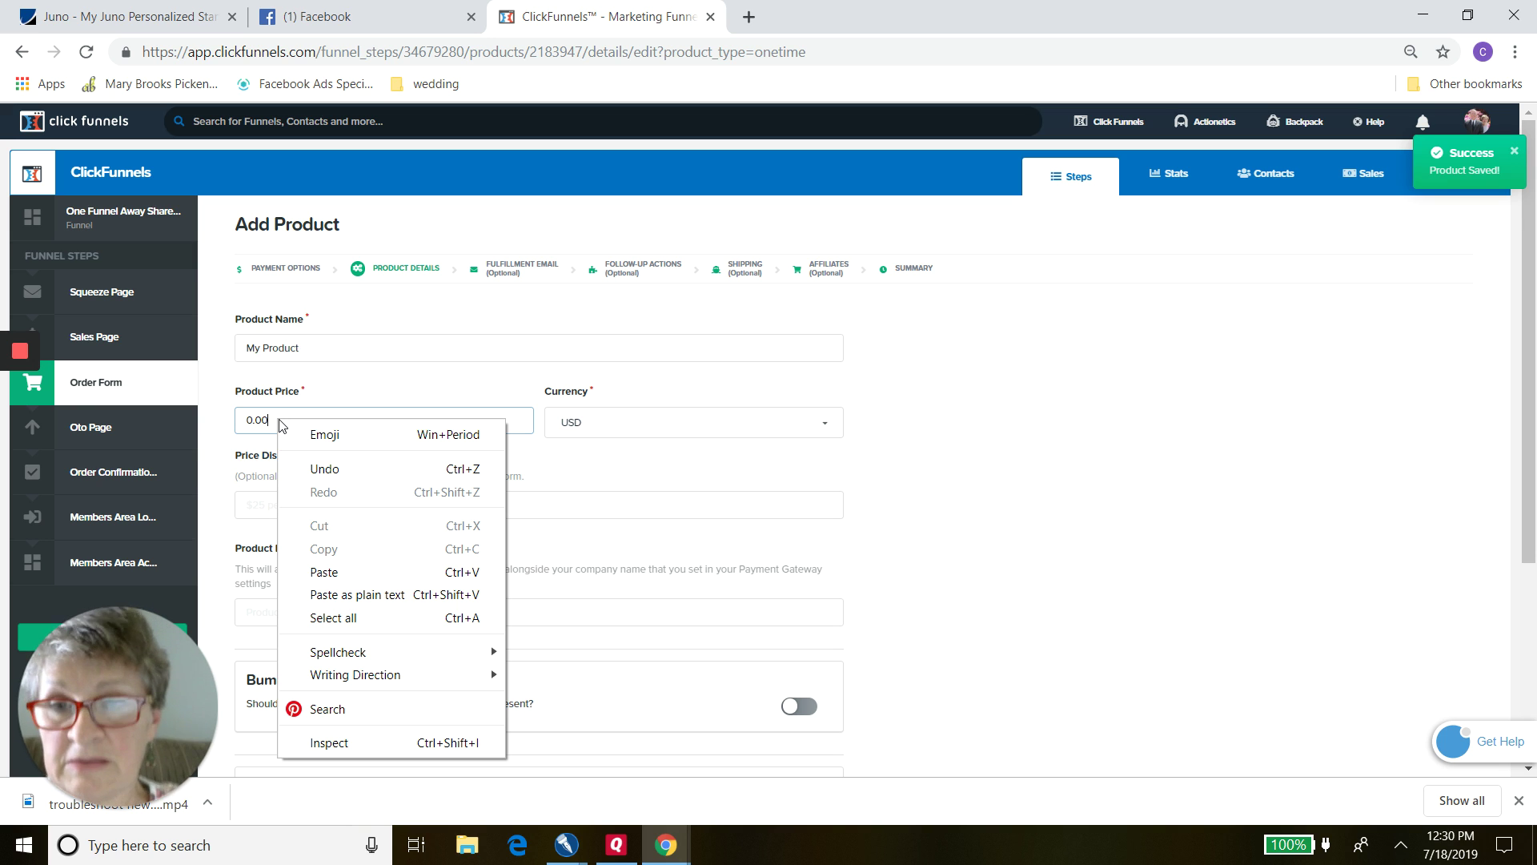
left_click(279, 420)
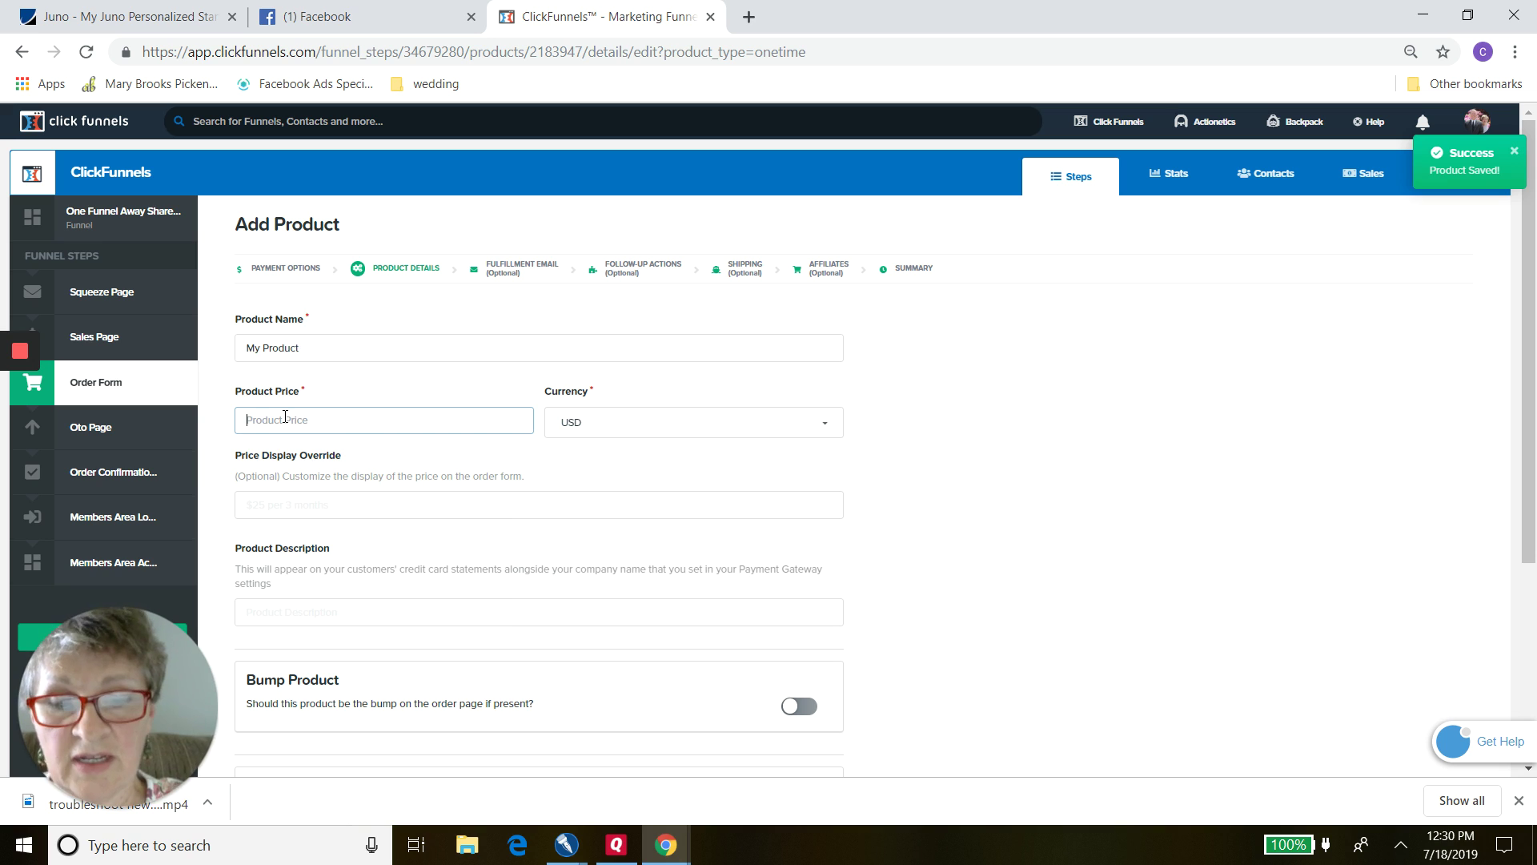
type("9.95")
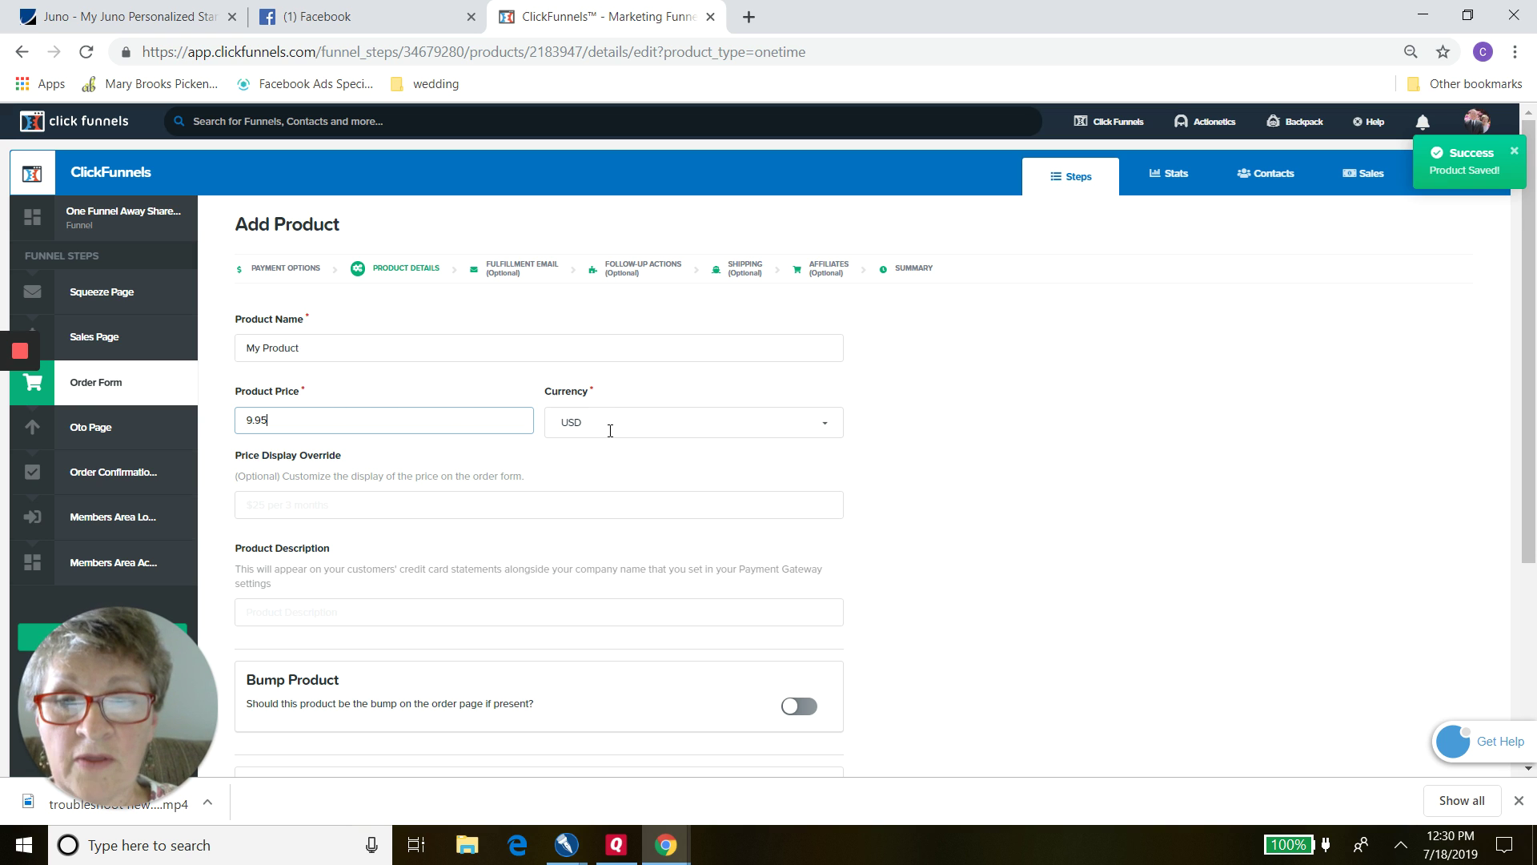
left_click(828, 428)
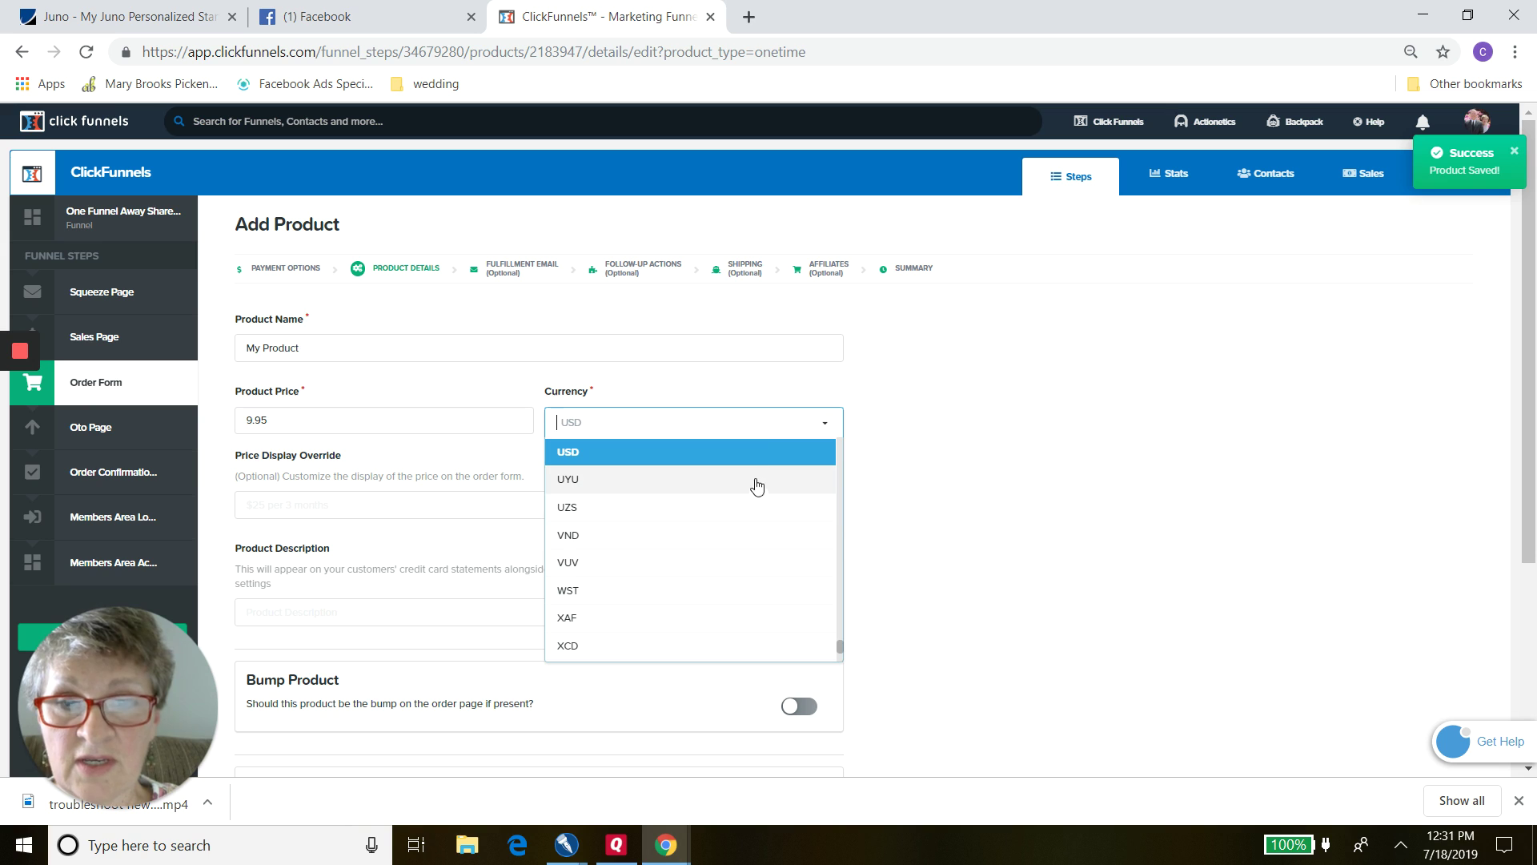
left_click(750, 454)
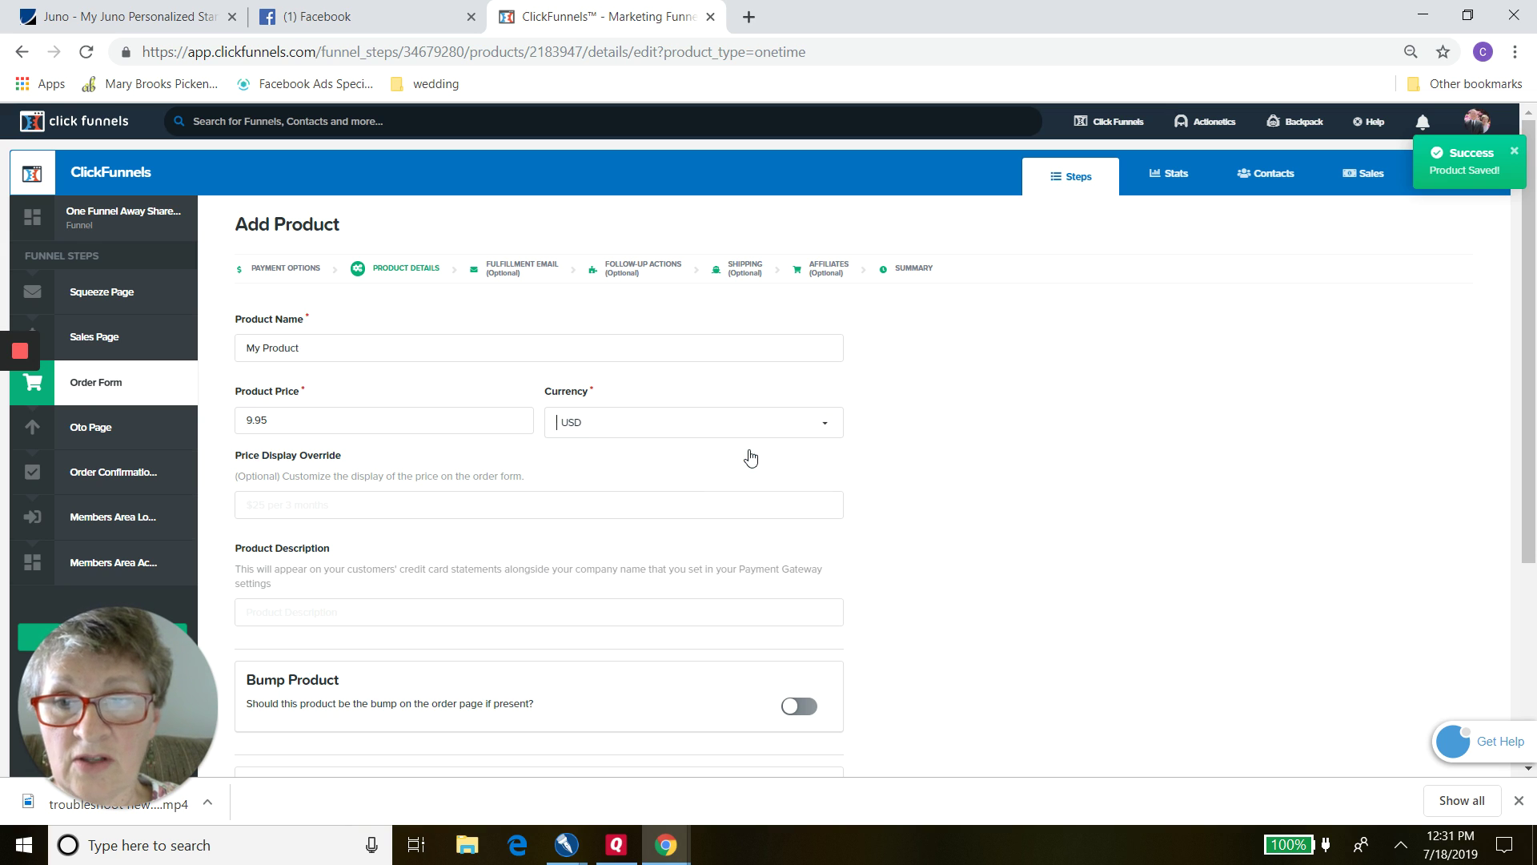
Step: Leave the price display override empty and enter "My Product" as the product description
left_click(342, 507)
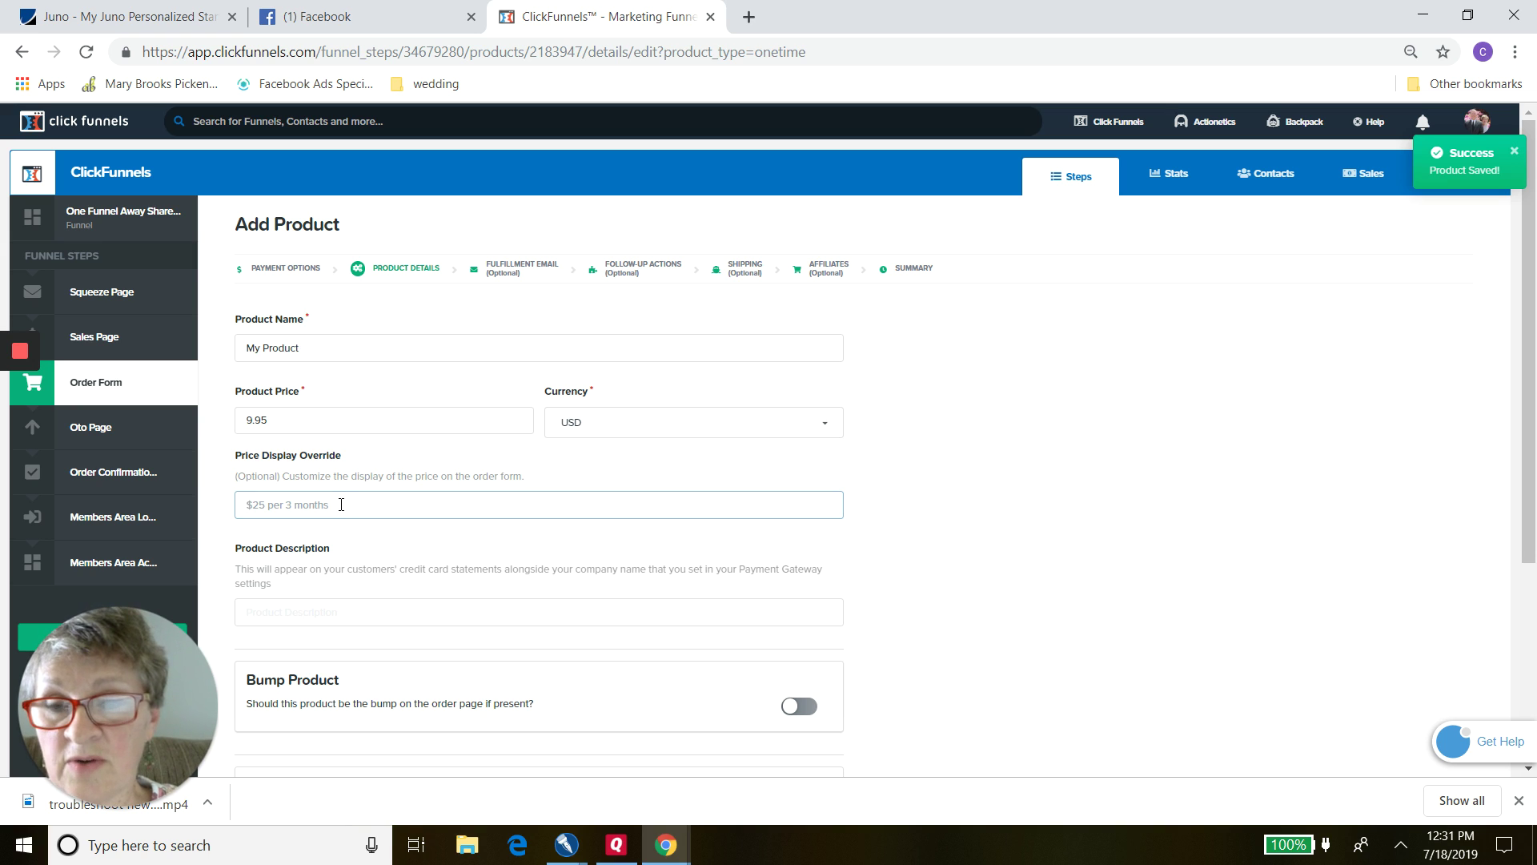
left_click(264, 616)
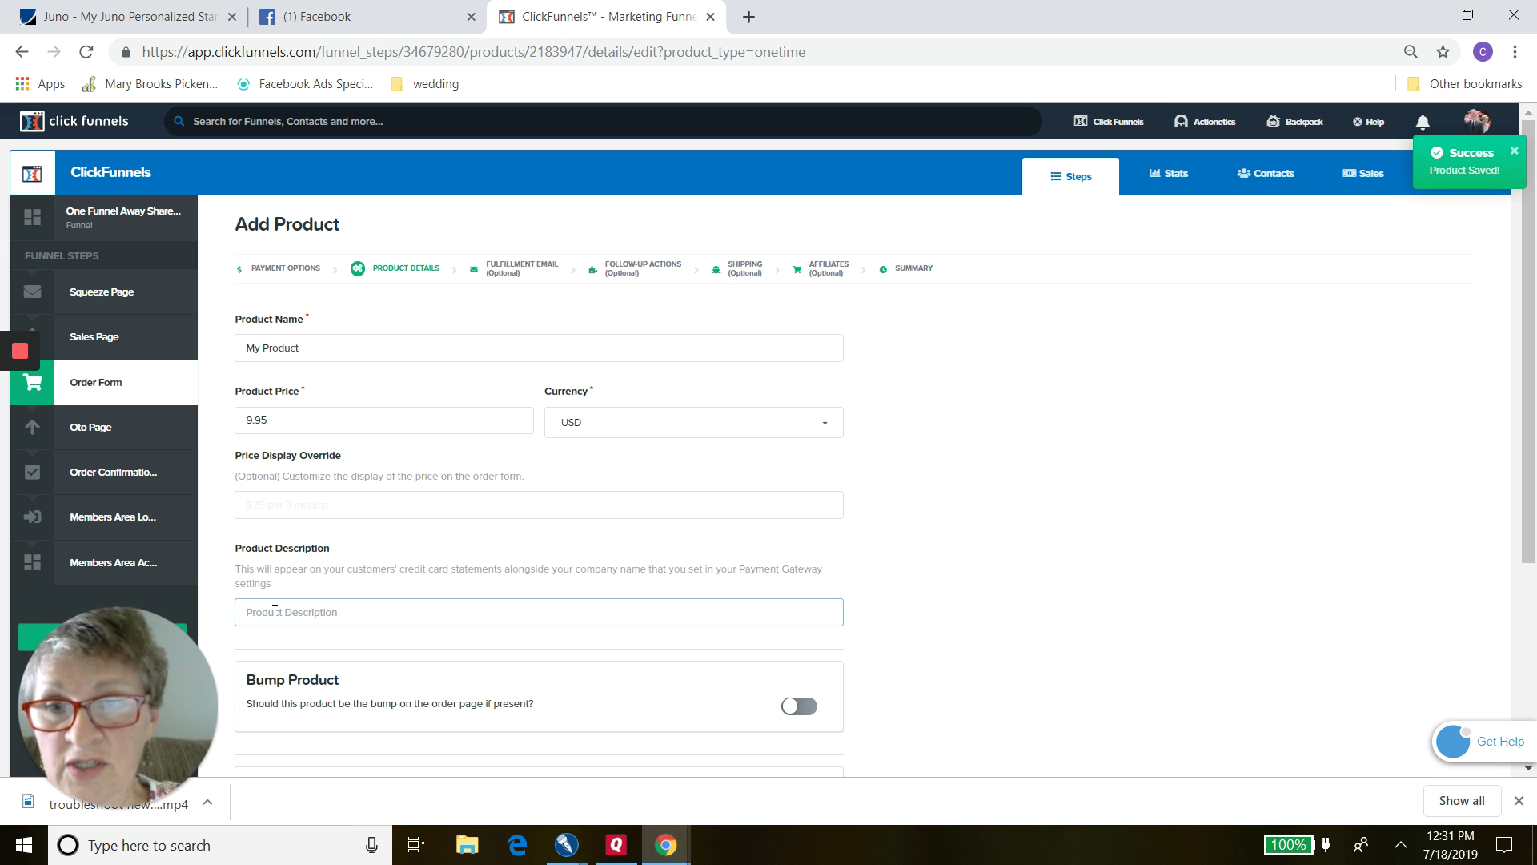
type("My Product")
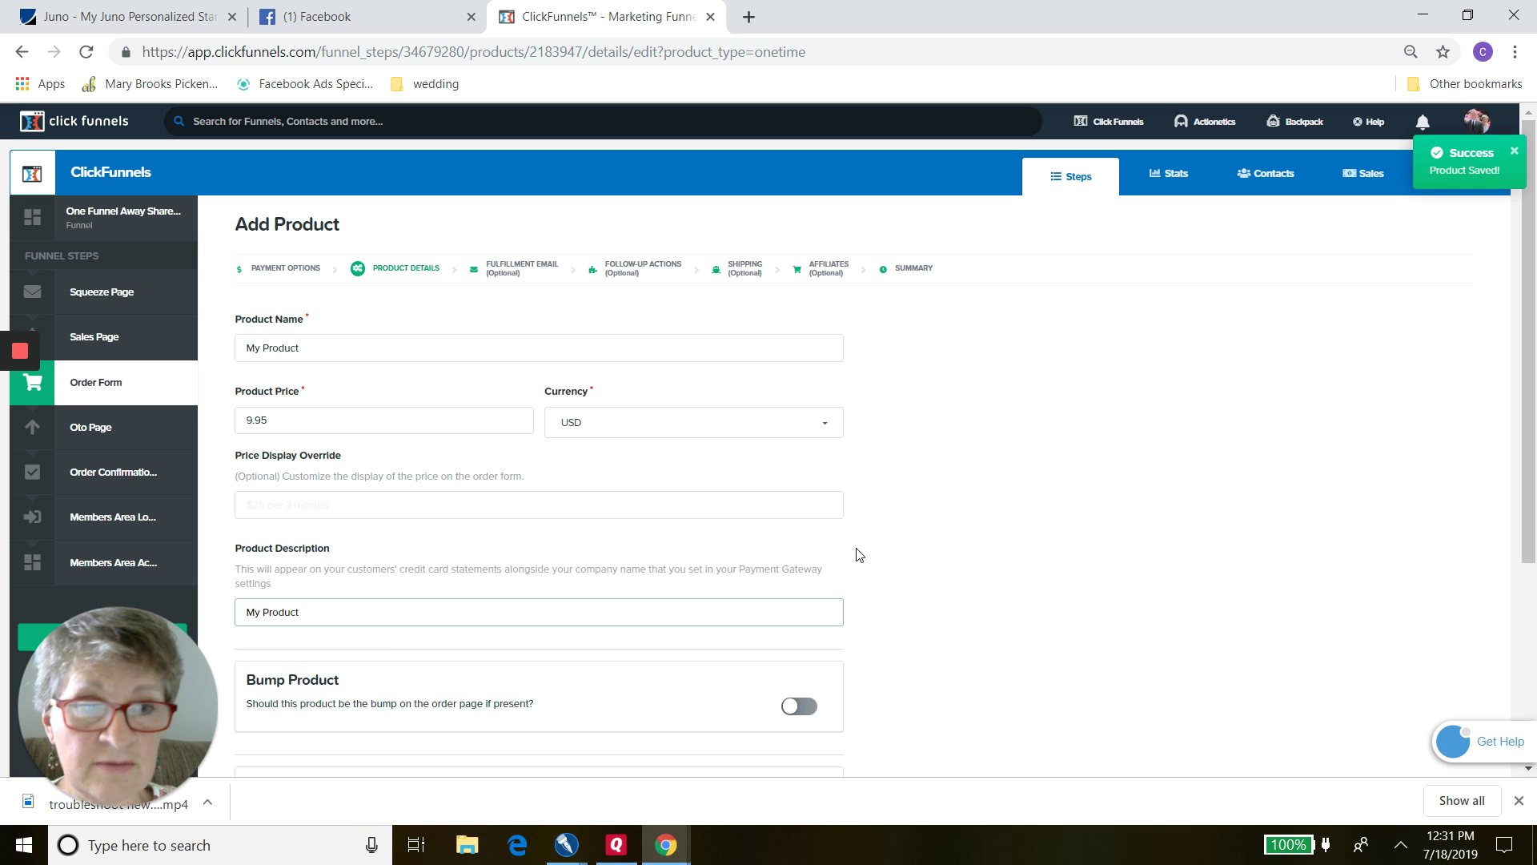
Step: Keep the product quantity limit off and save the product details to continue to the fulfillment email
scroll(1529, 407, "down", 3)
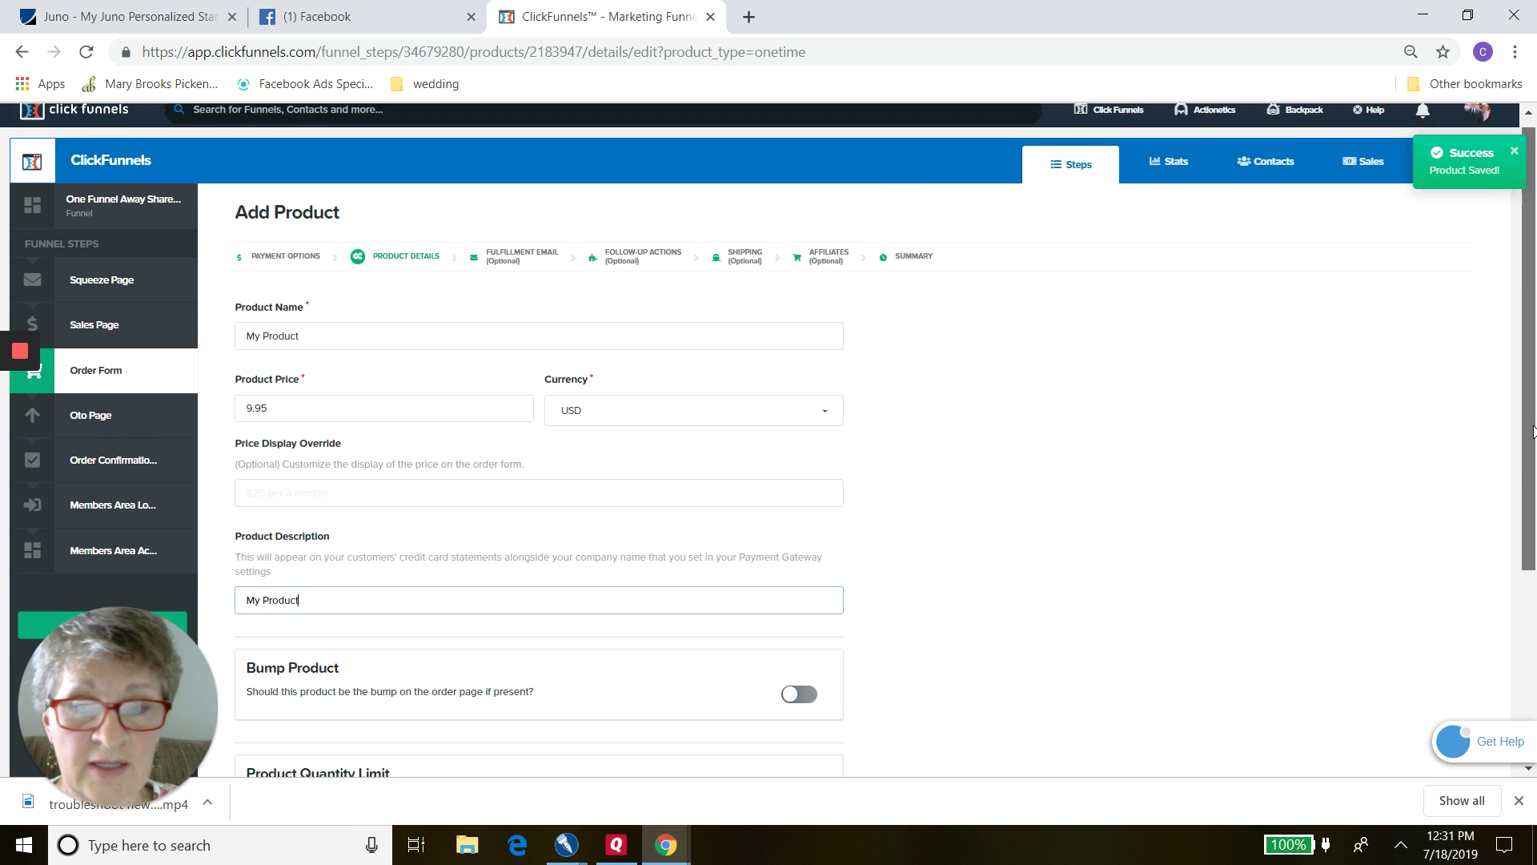
scroll(1534, 592, "down", 2)
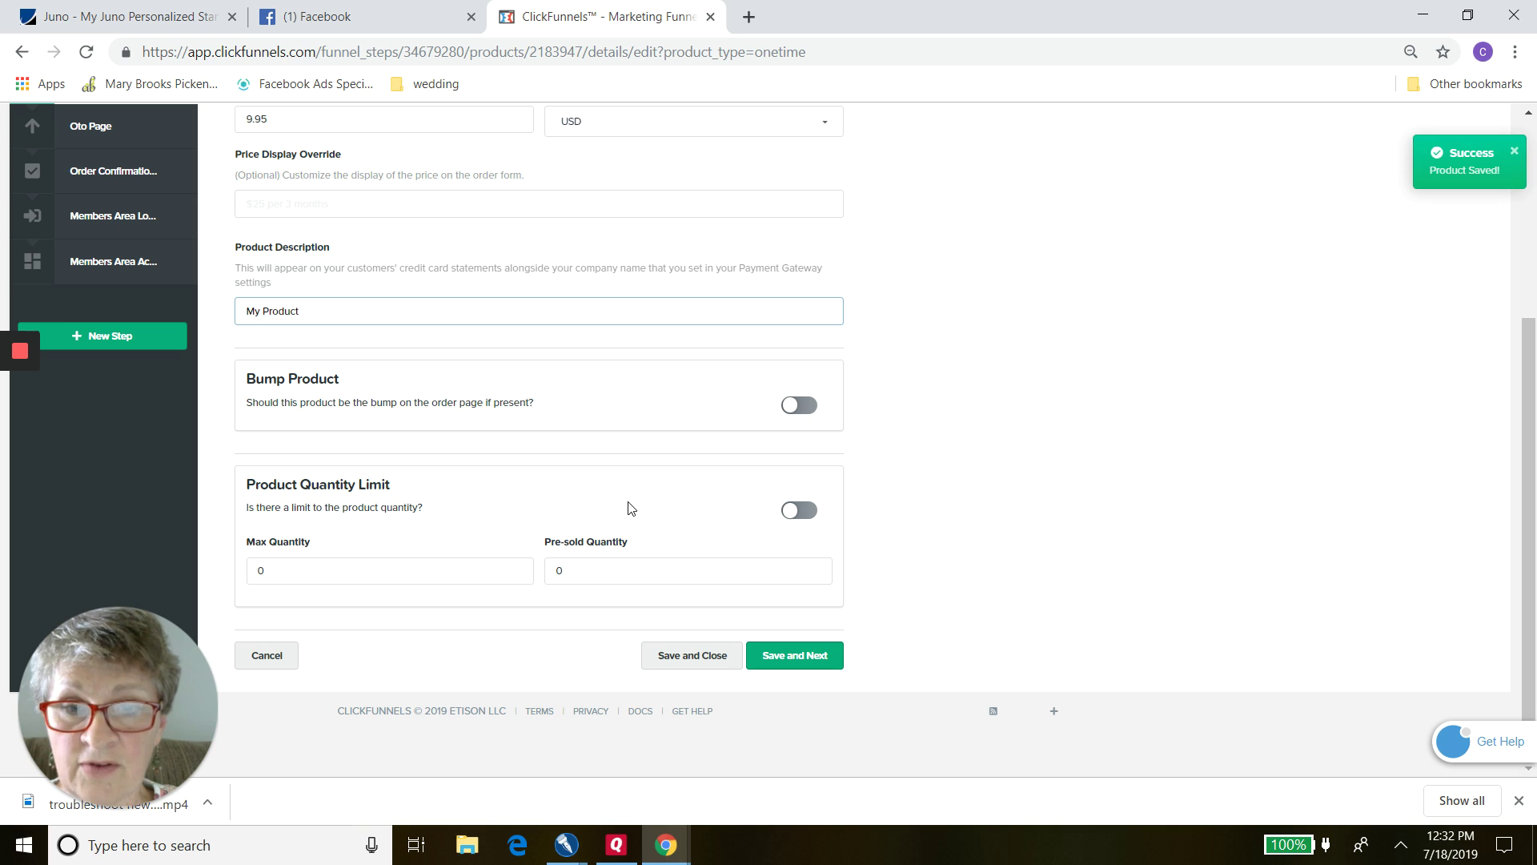
left_click(792, 512)
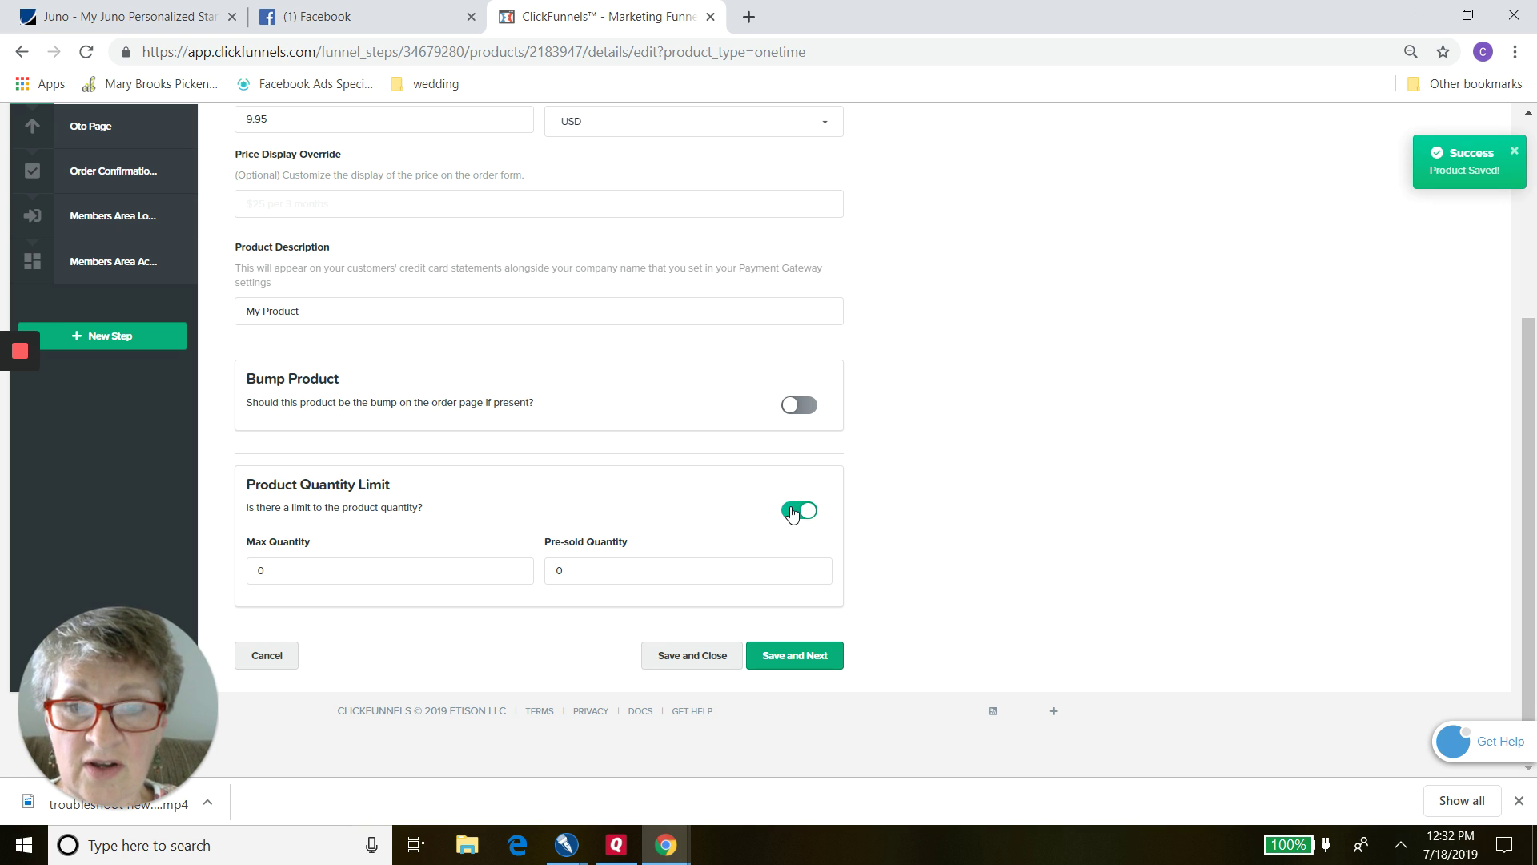
left_click(792, 511)
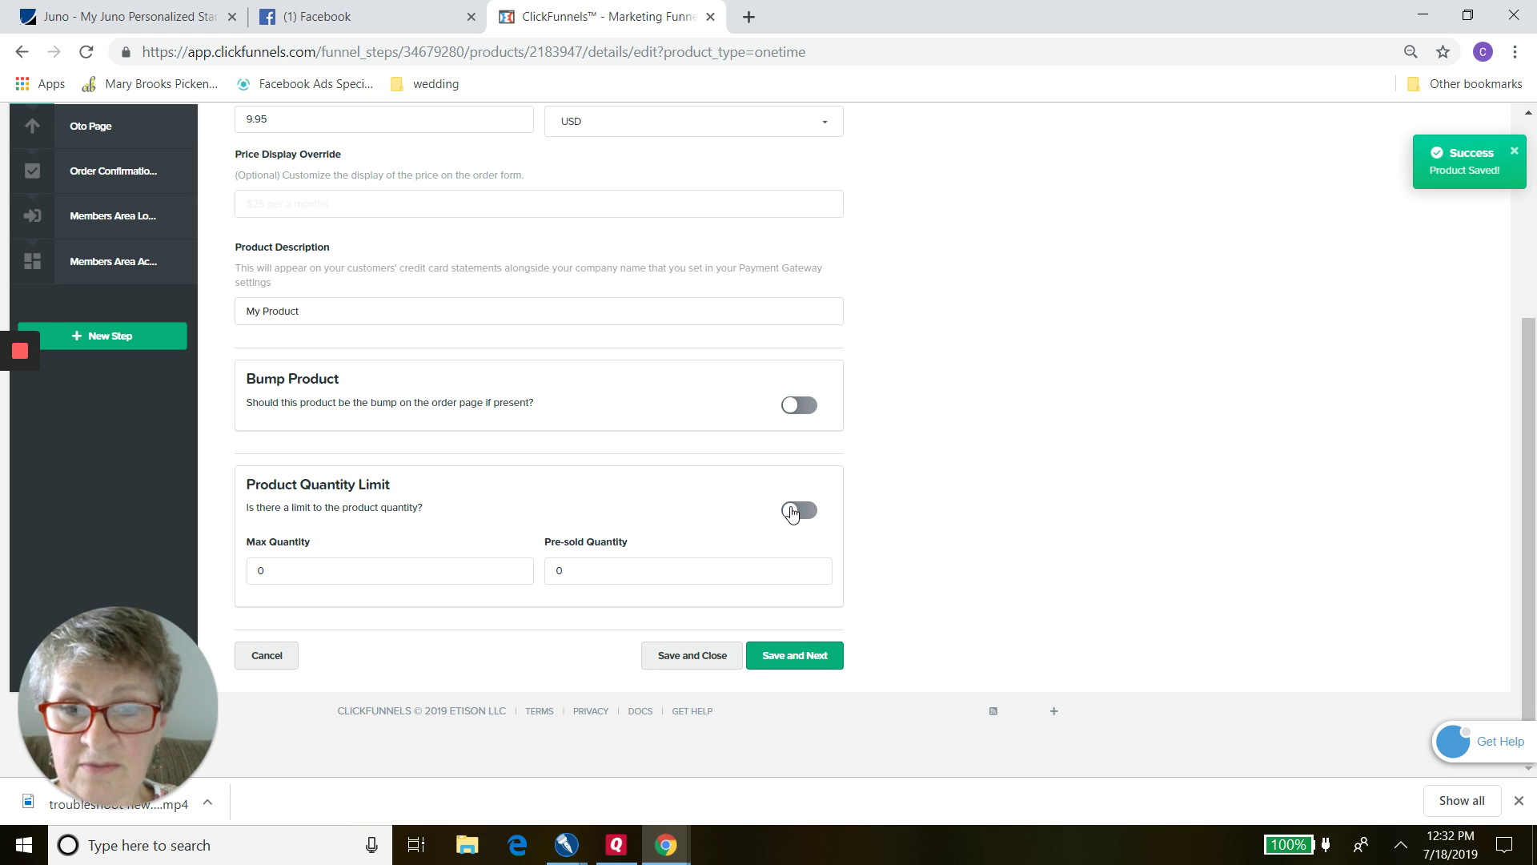
left_click(789, 658)
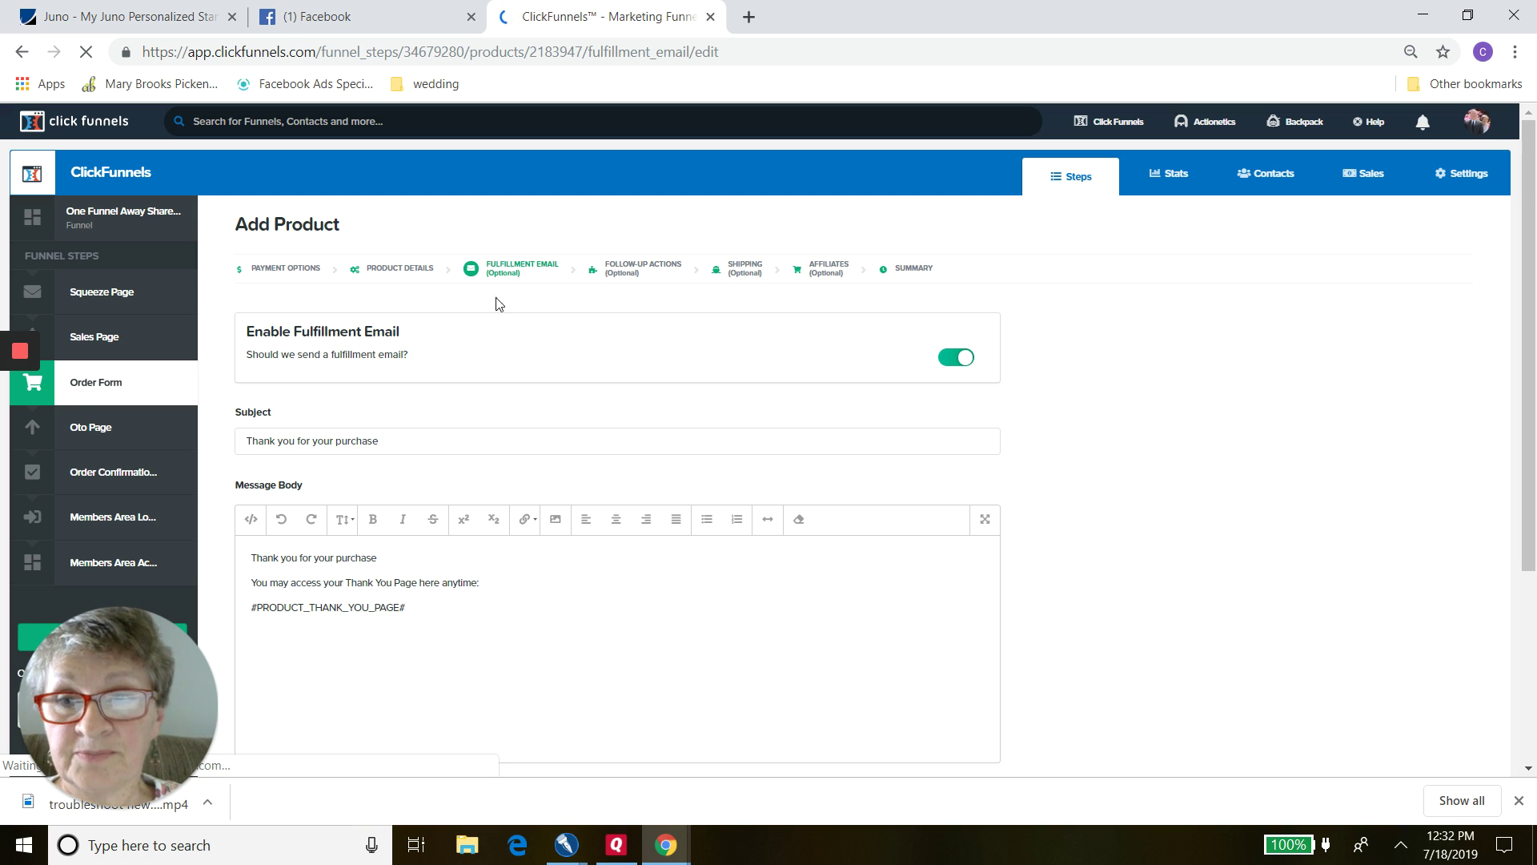
Step: Turn off the product's fulfillment email, save, and continue past the follow-up actions to shipping without choosing an integration
left_click(967, 365)
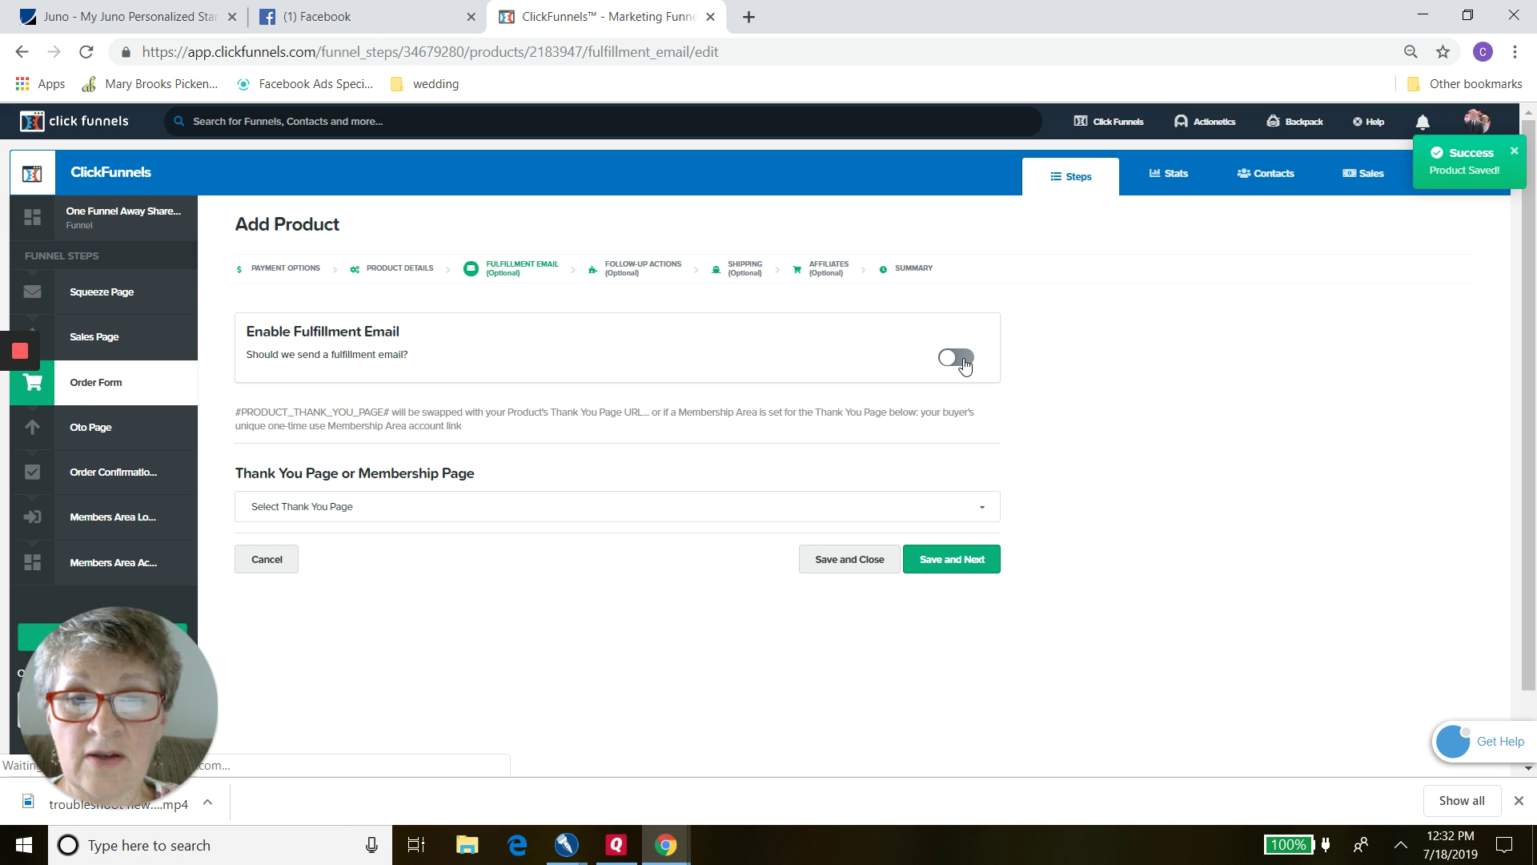
left_click(966, 365)
left_click(966, 365)
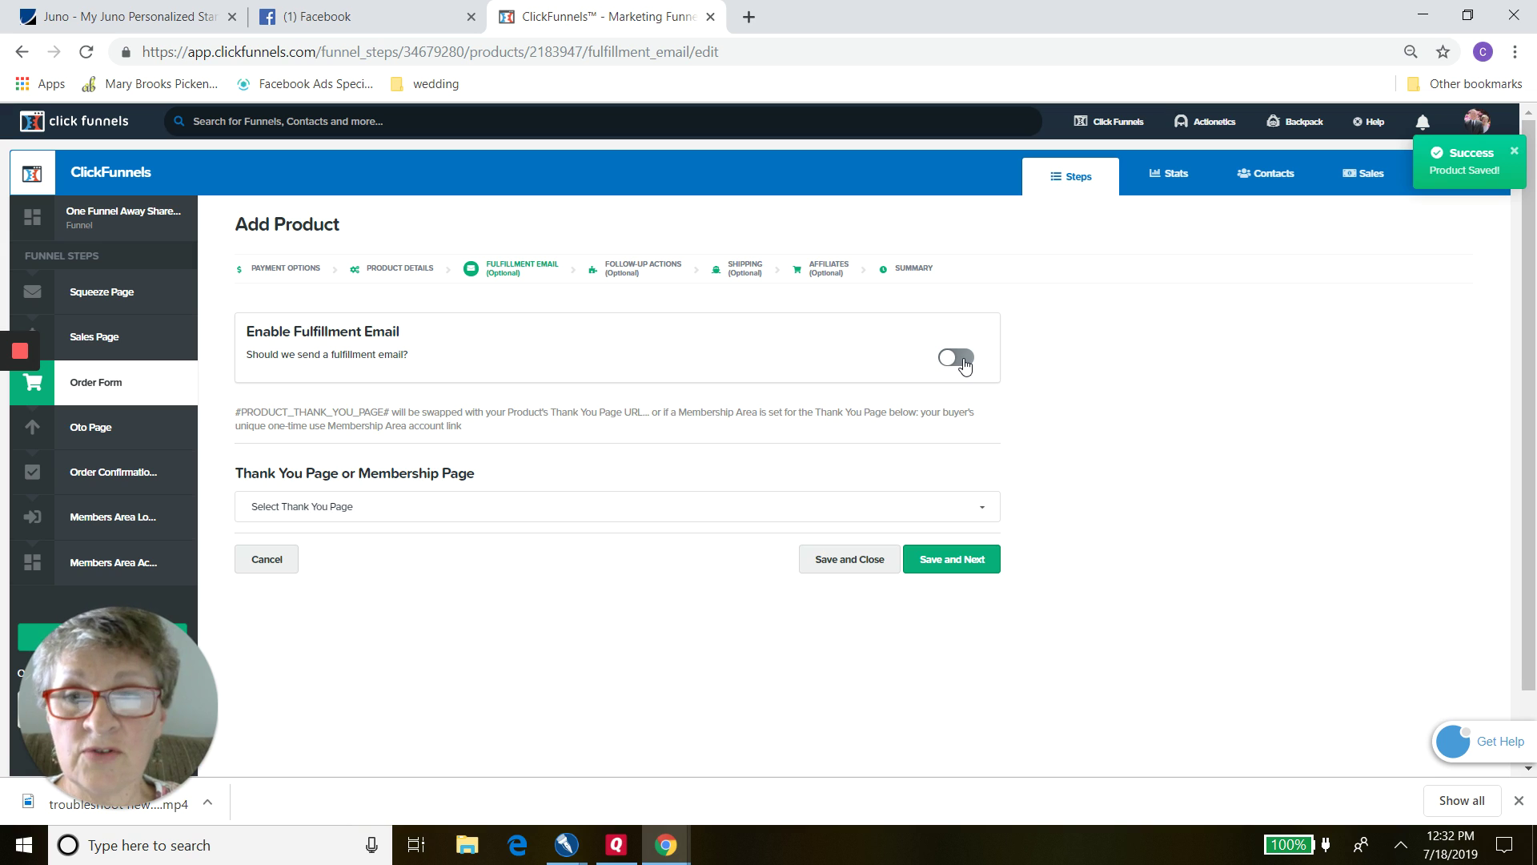
left_click(966, 364)
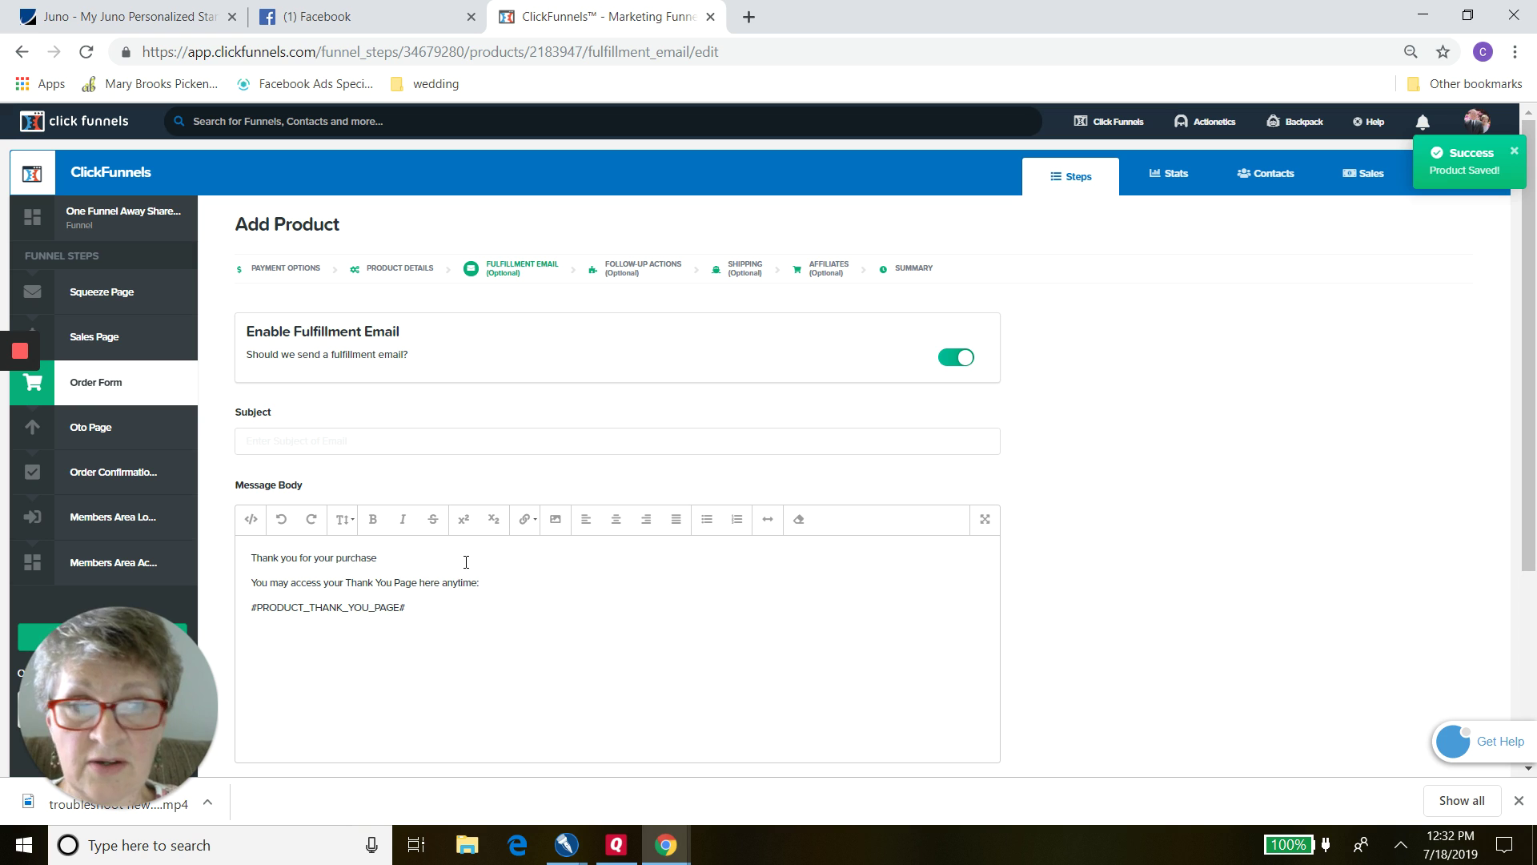
left_click_drag(1533, 447, 1529, 640)
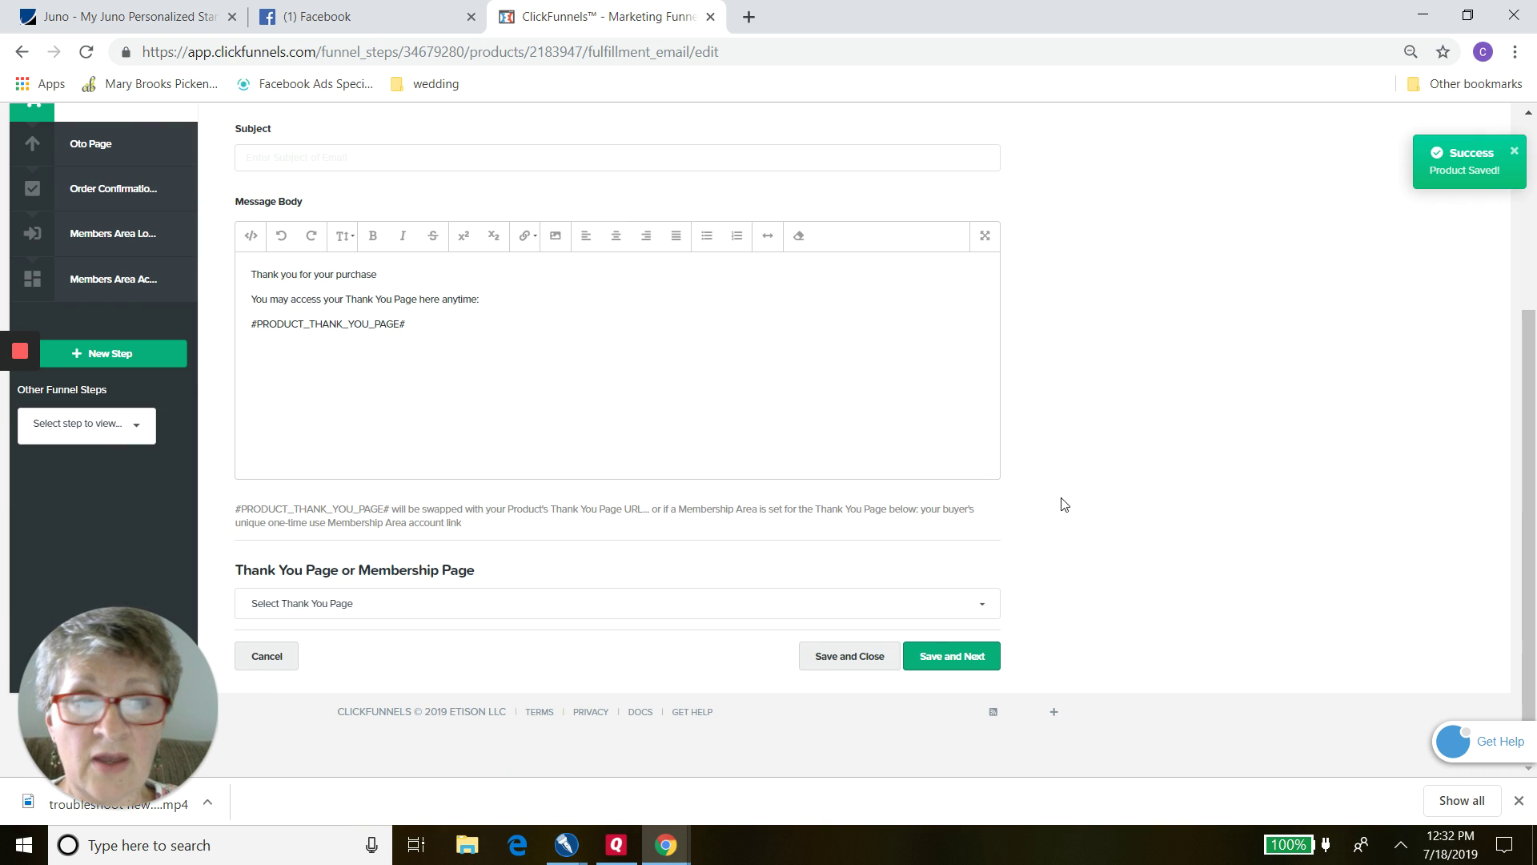
left_click_drag(1534, 480, 1532, 264)
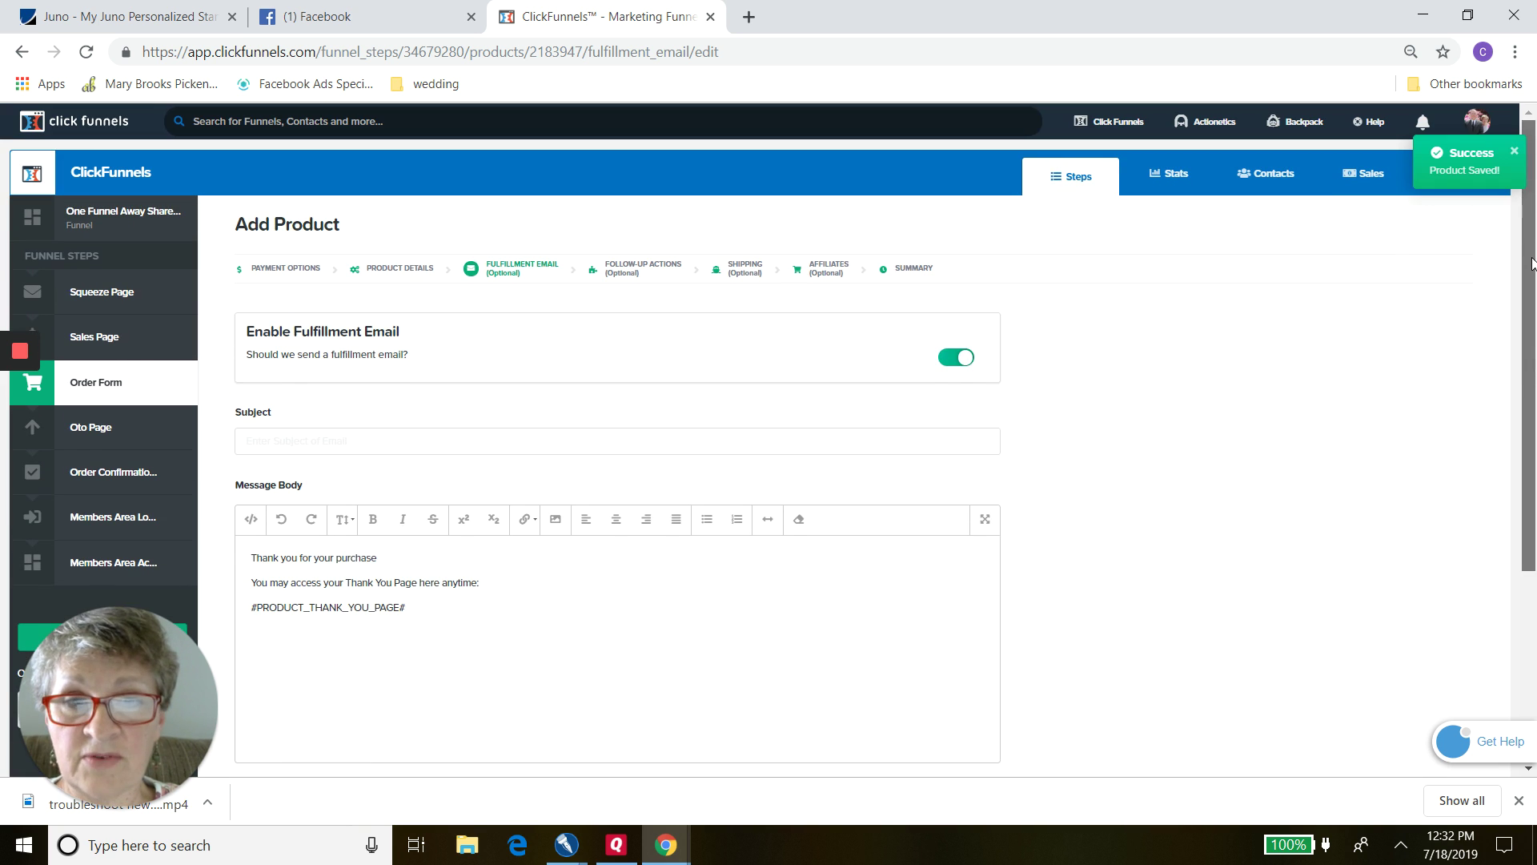
left_click(953, 362)
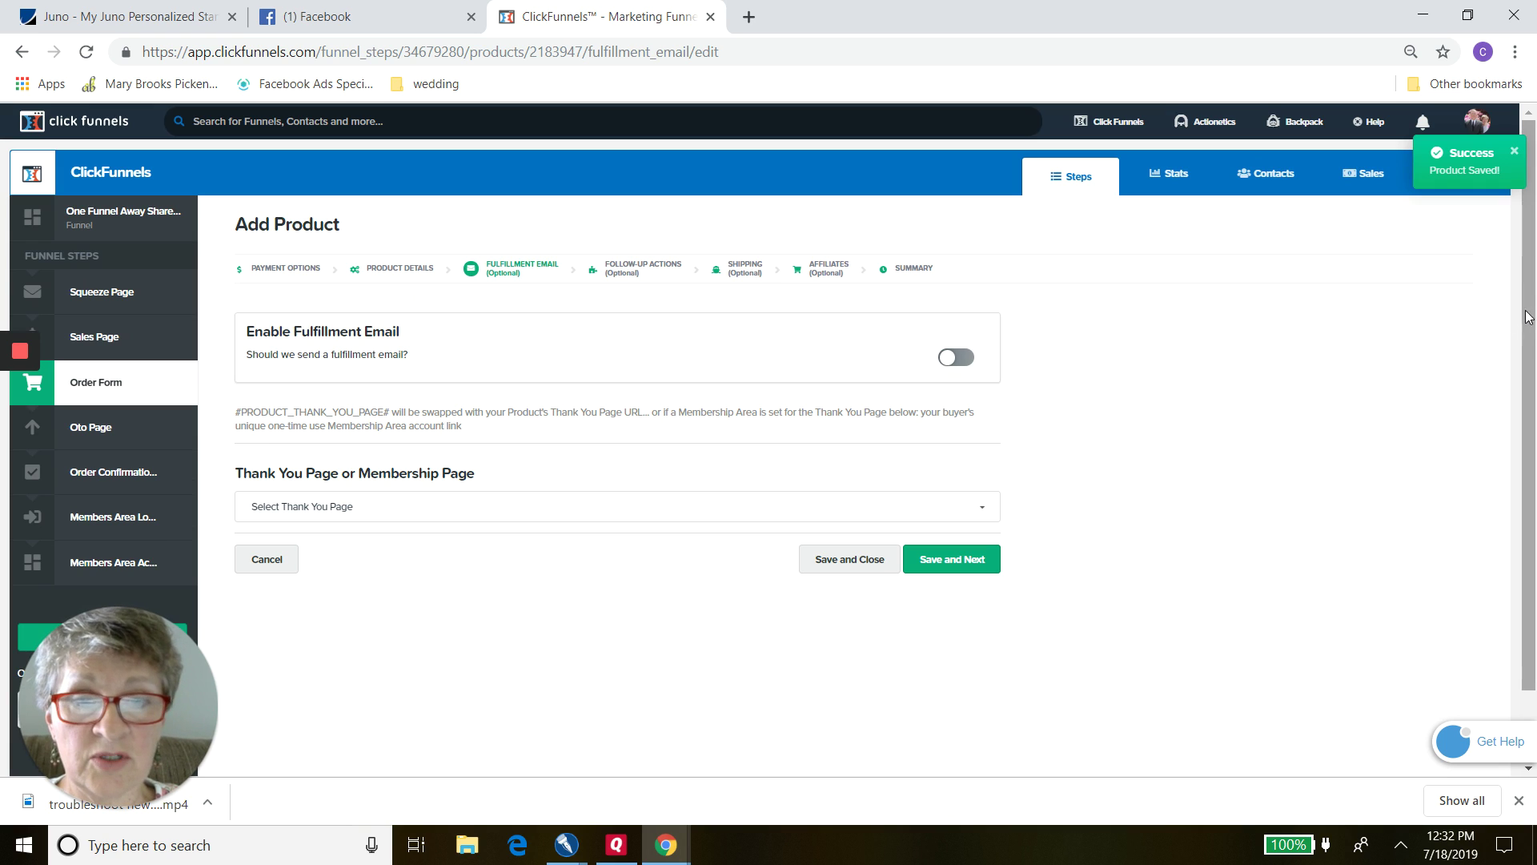
left_click(962, 567)
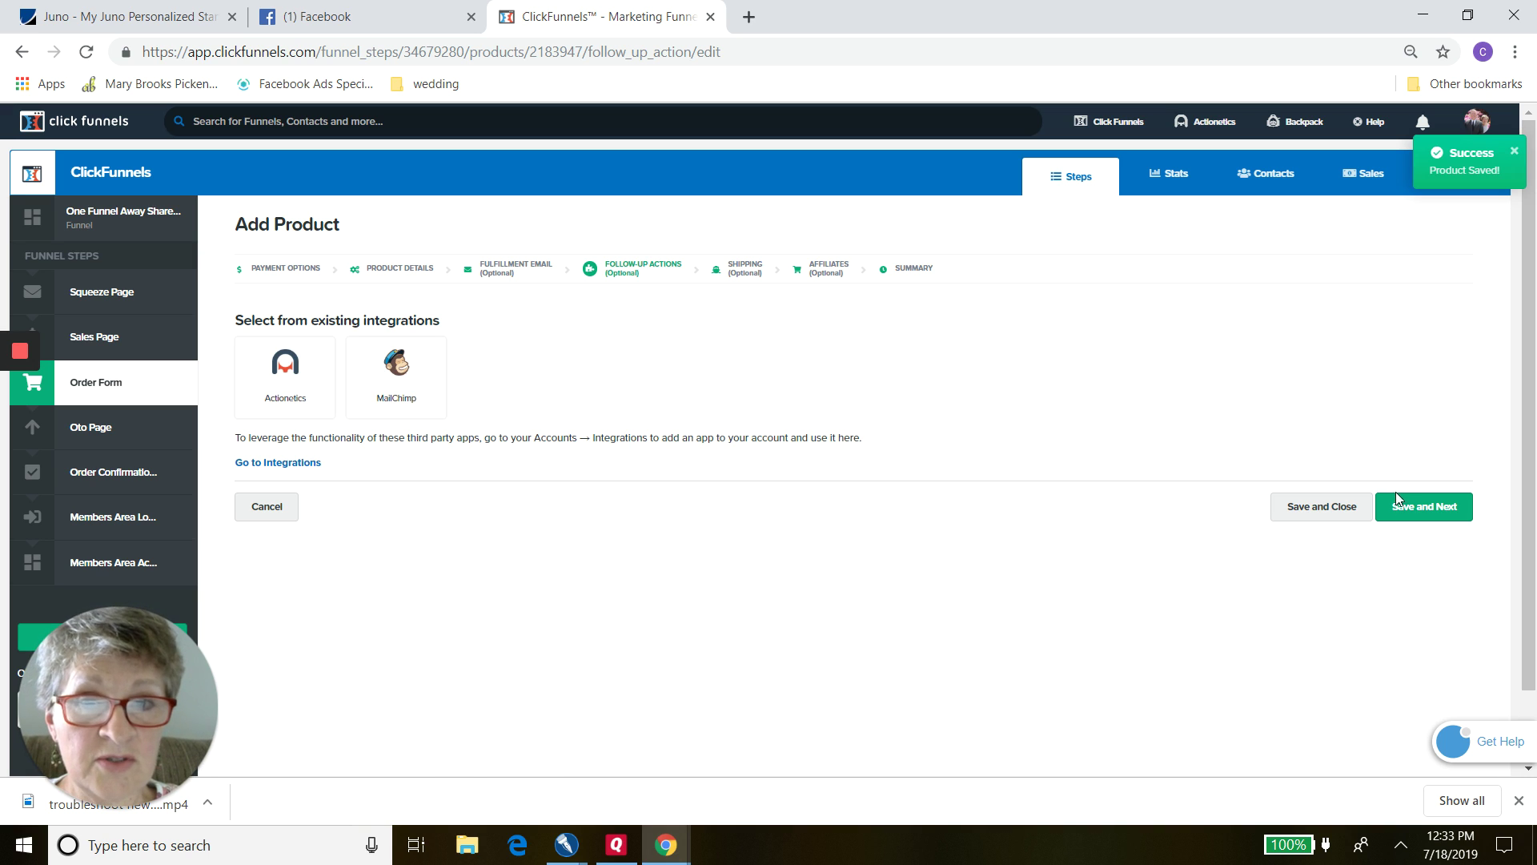
left_click(1421, 507)
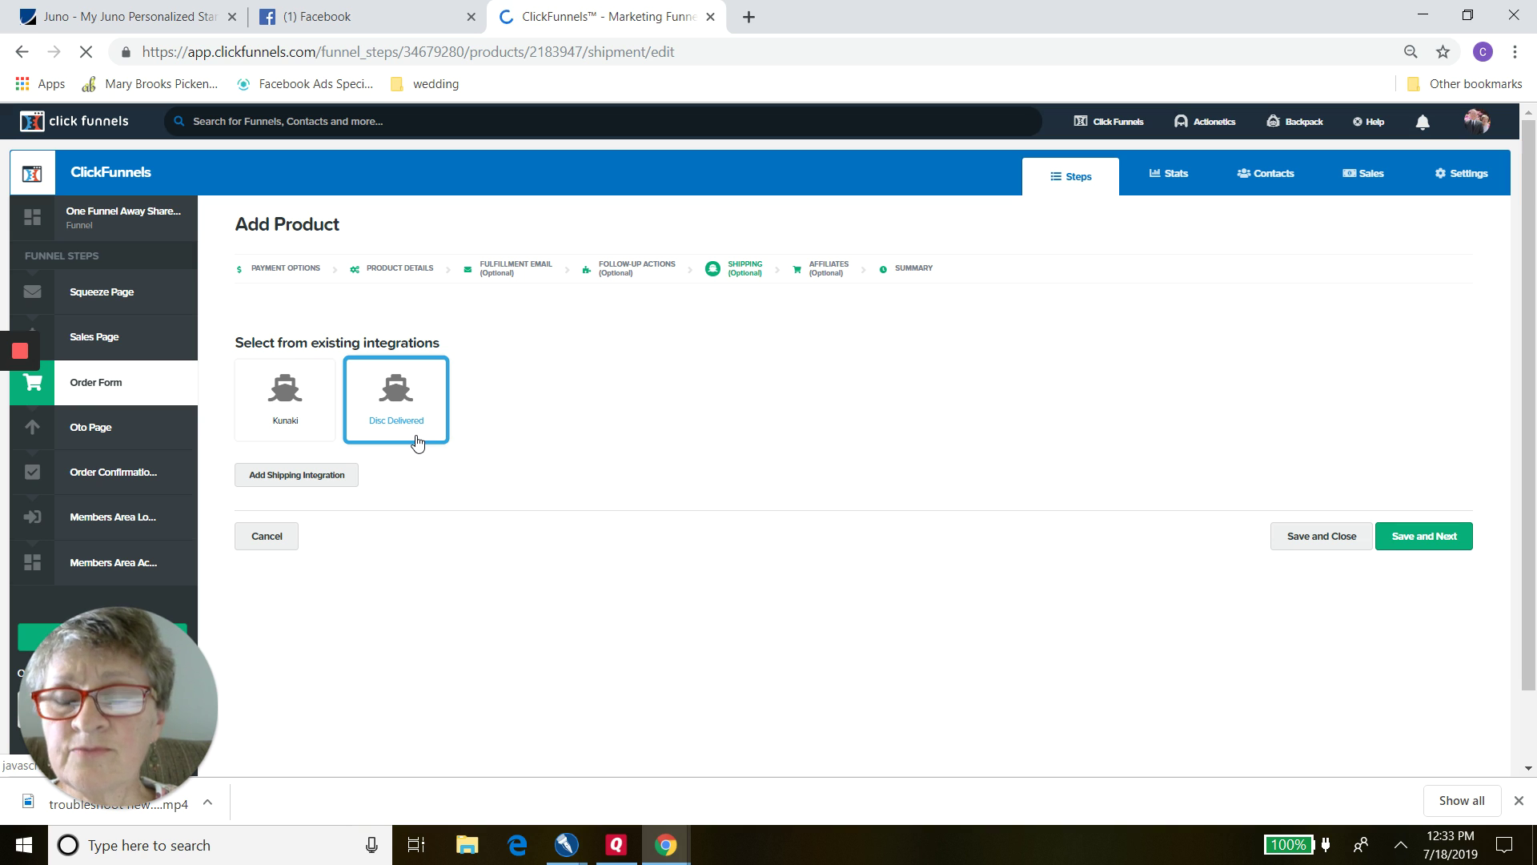
left_click(322, 434)
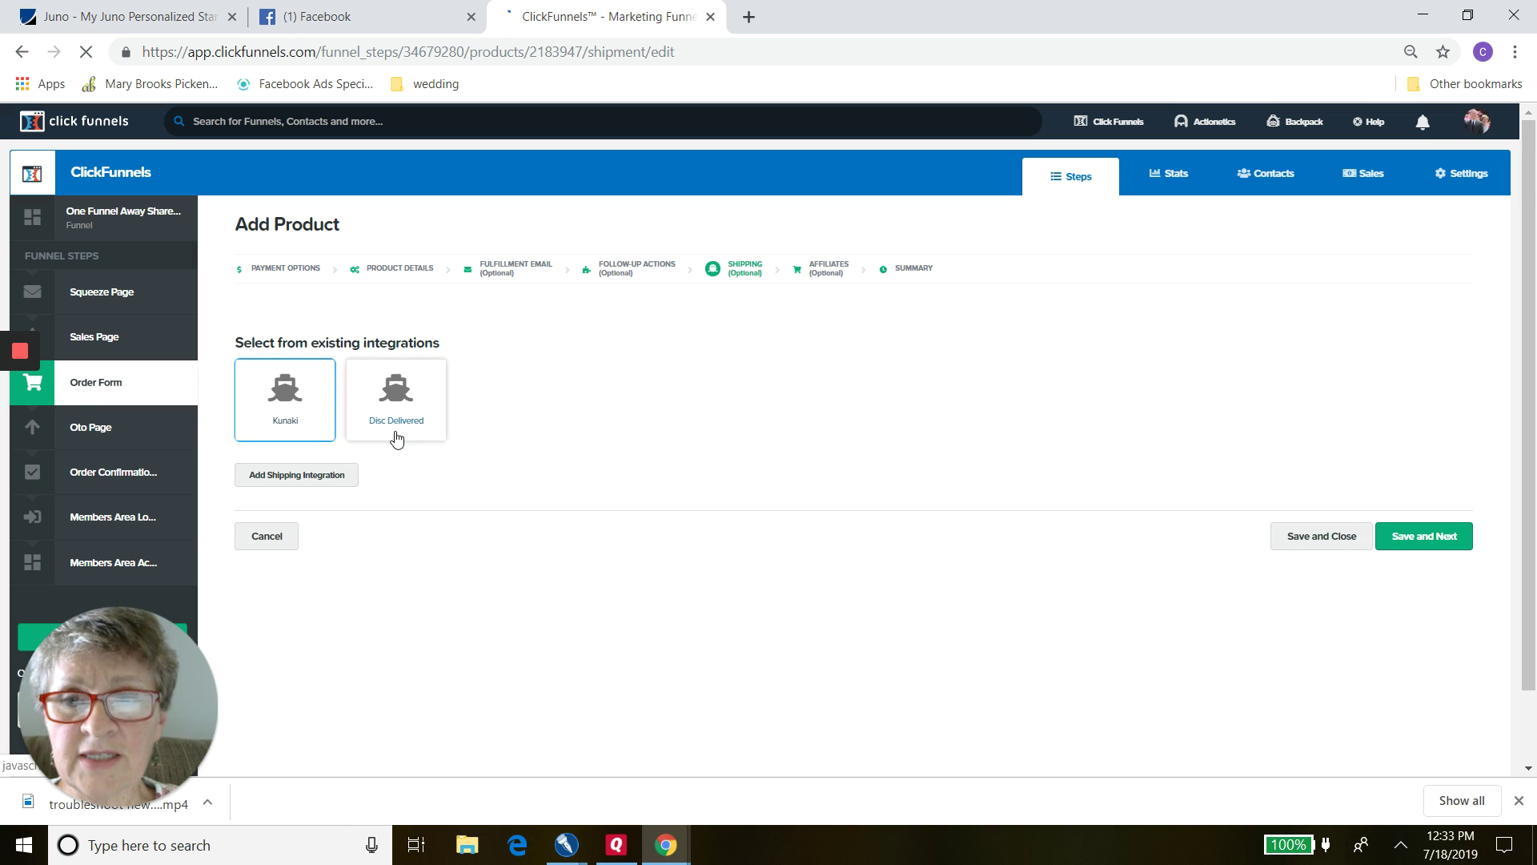
left_click(397, 439)
left_click(302, 435)
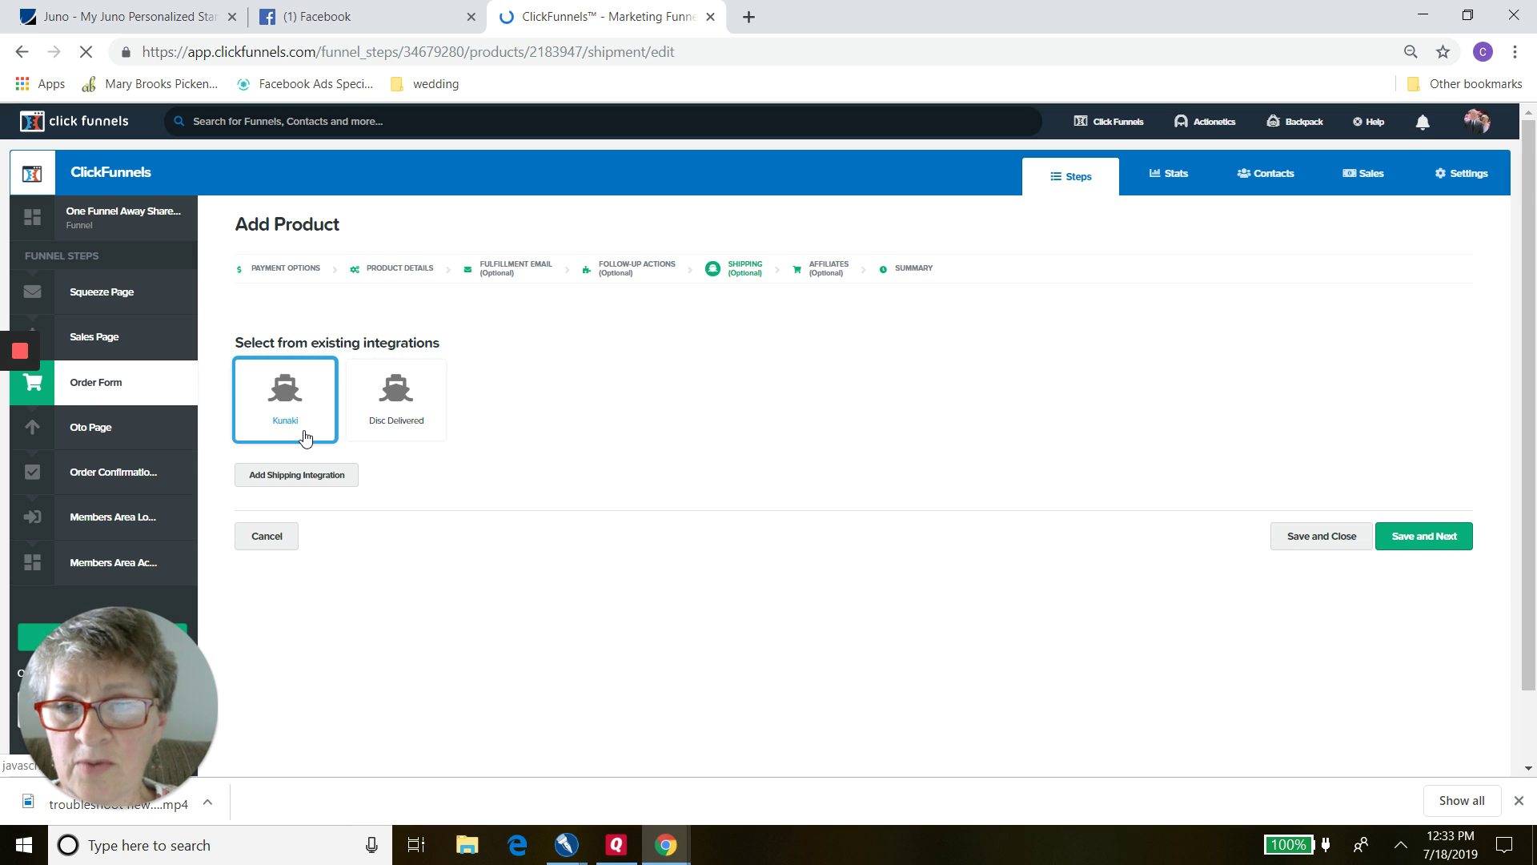
left_click(397, 437)
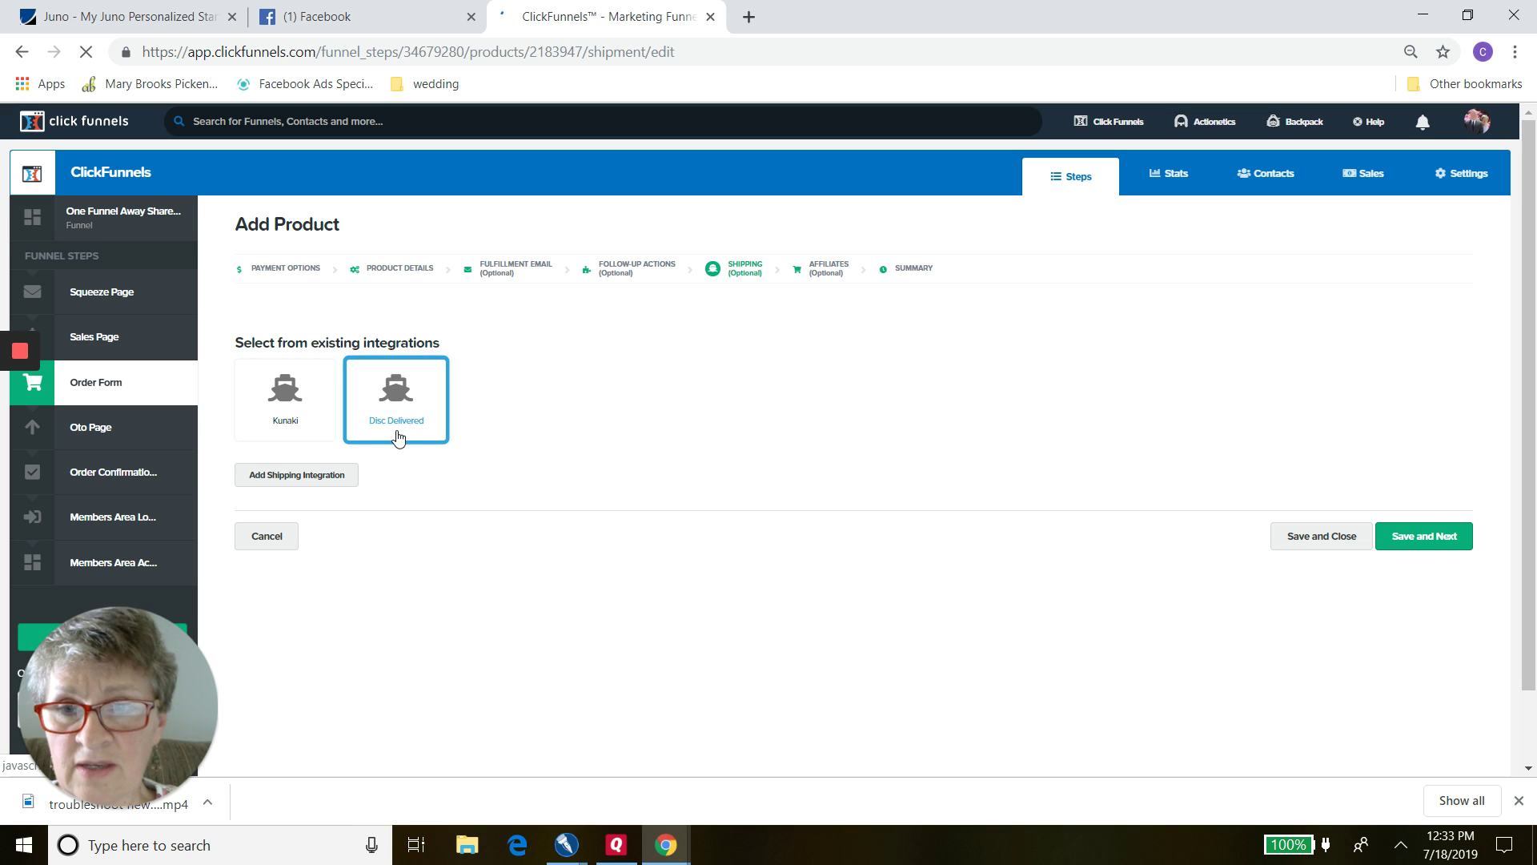
left_click(298, 481)
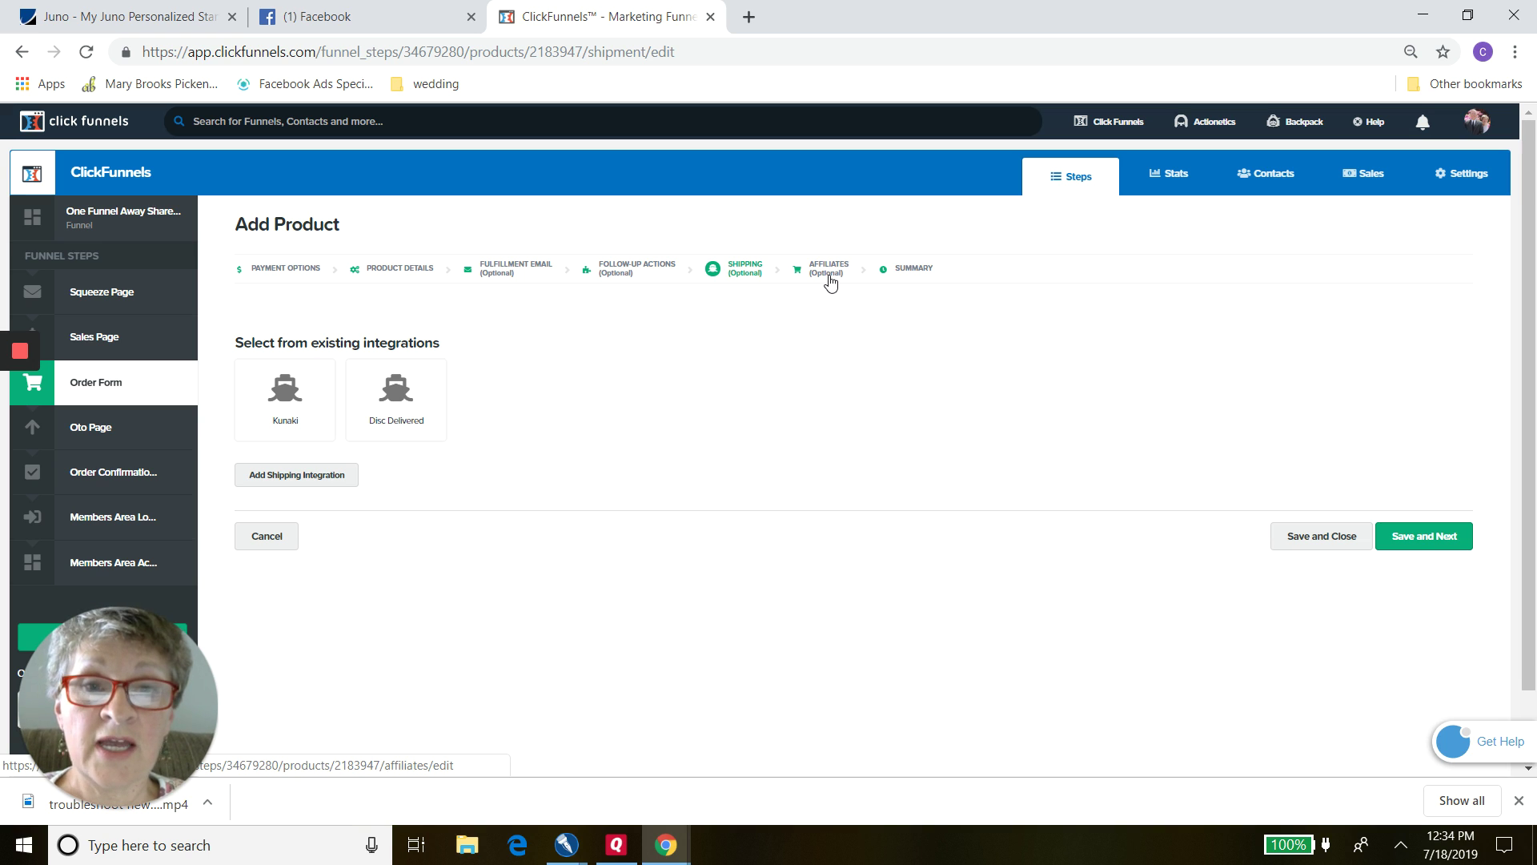
Step: Skip the optional shipping and affiliates settings to reach the product summary, and return from it to the product list
left_click(829, 280)
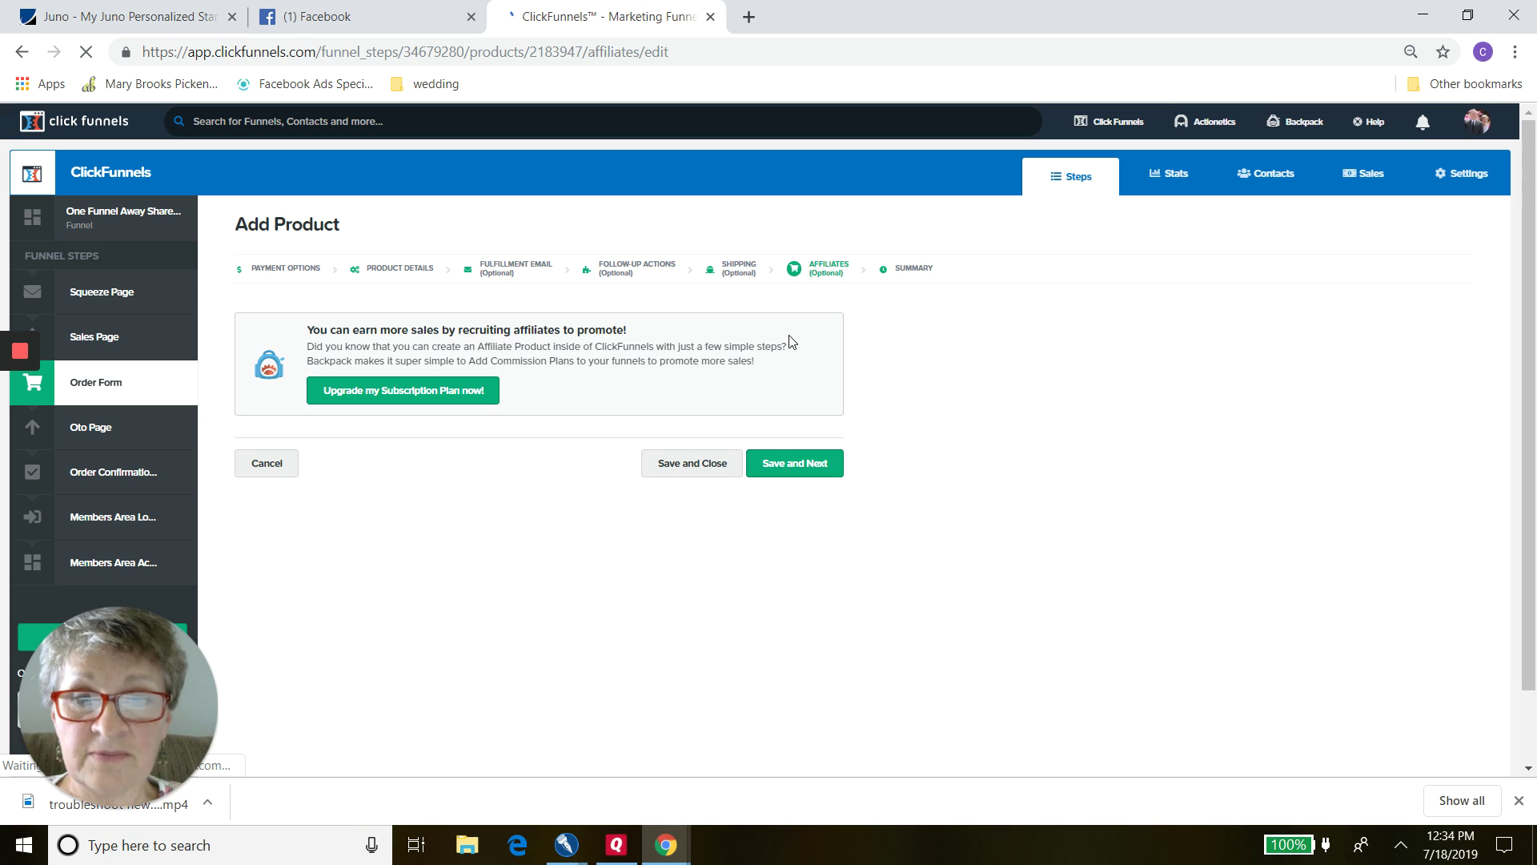
left_click(911, 269)
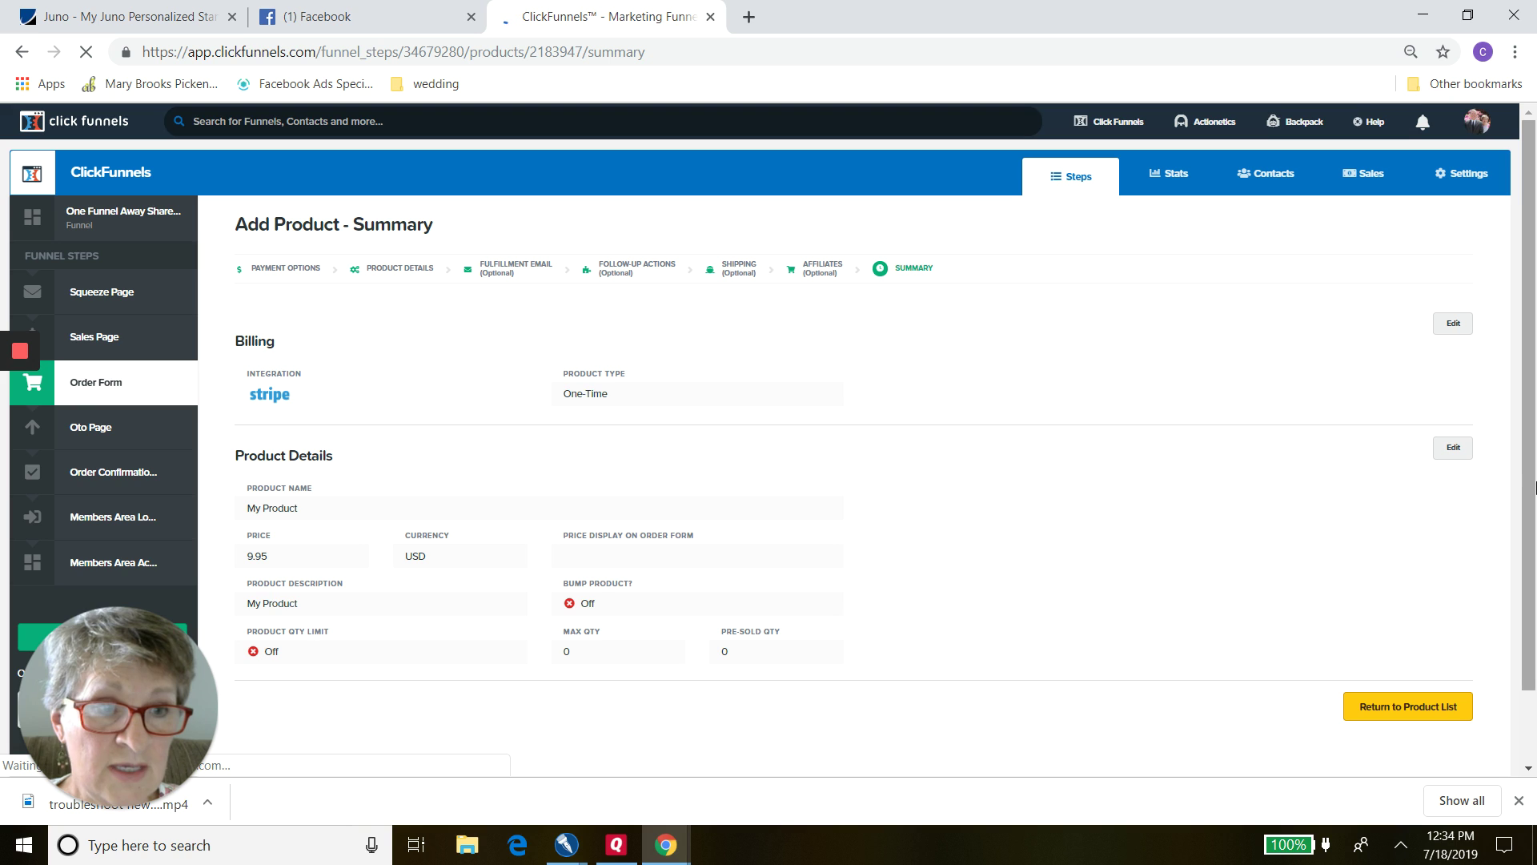
scroll(1516, 577, "down", 1)
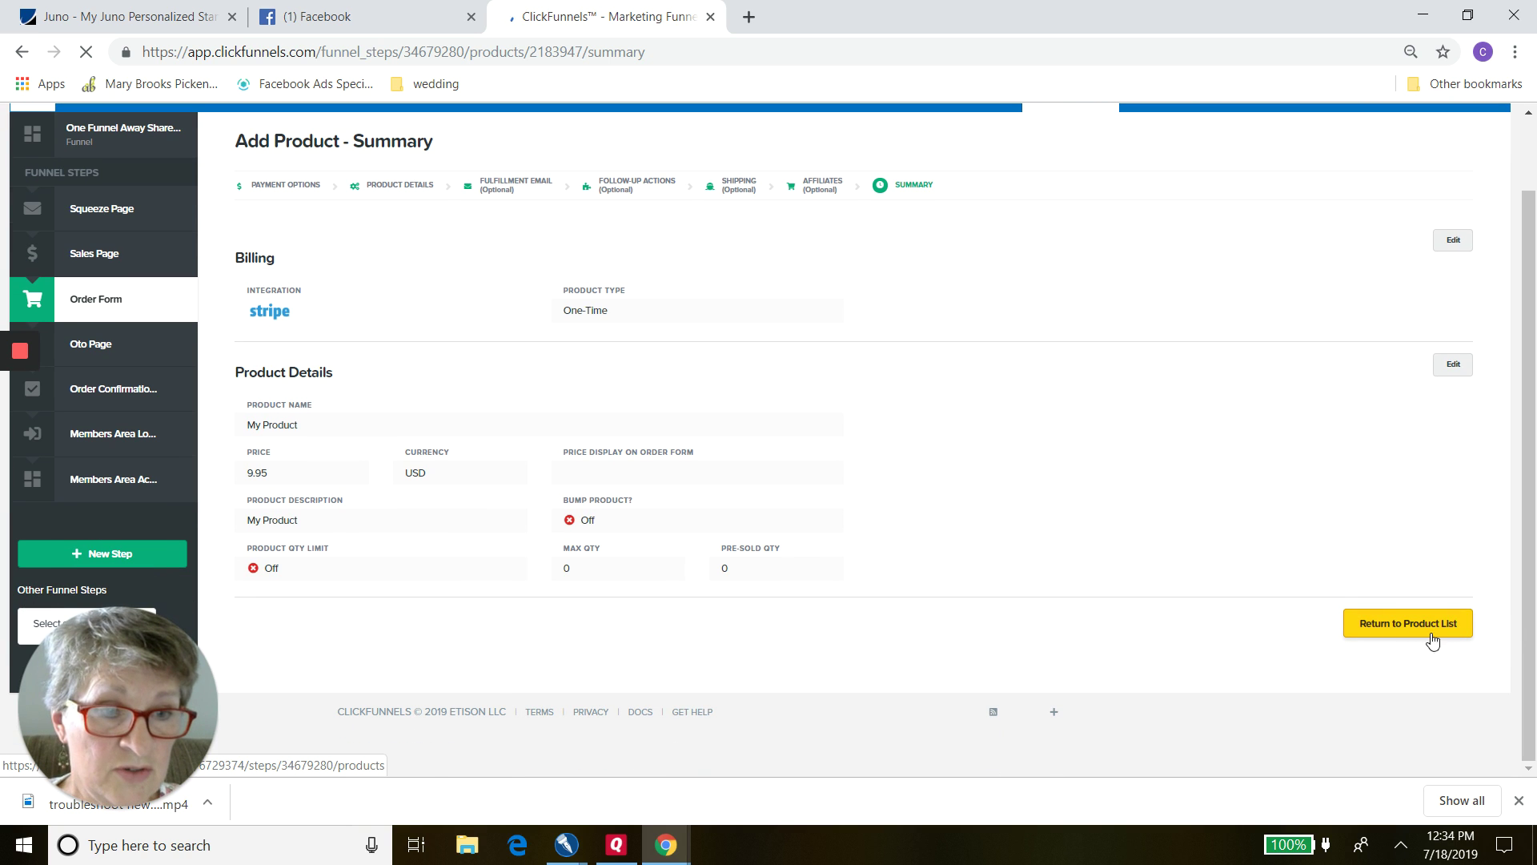
left_click(1401, 629)
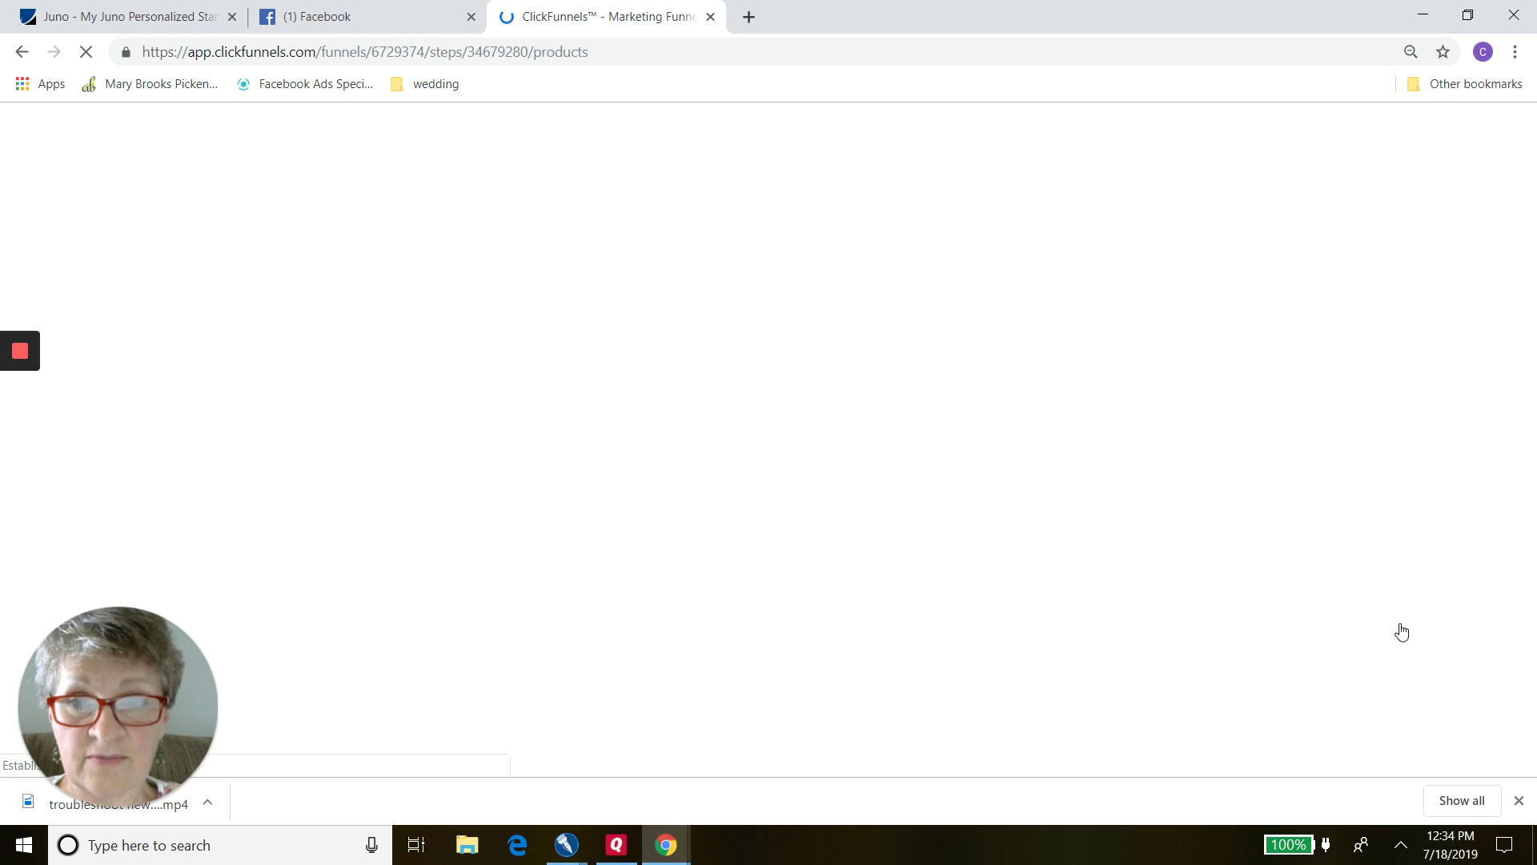